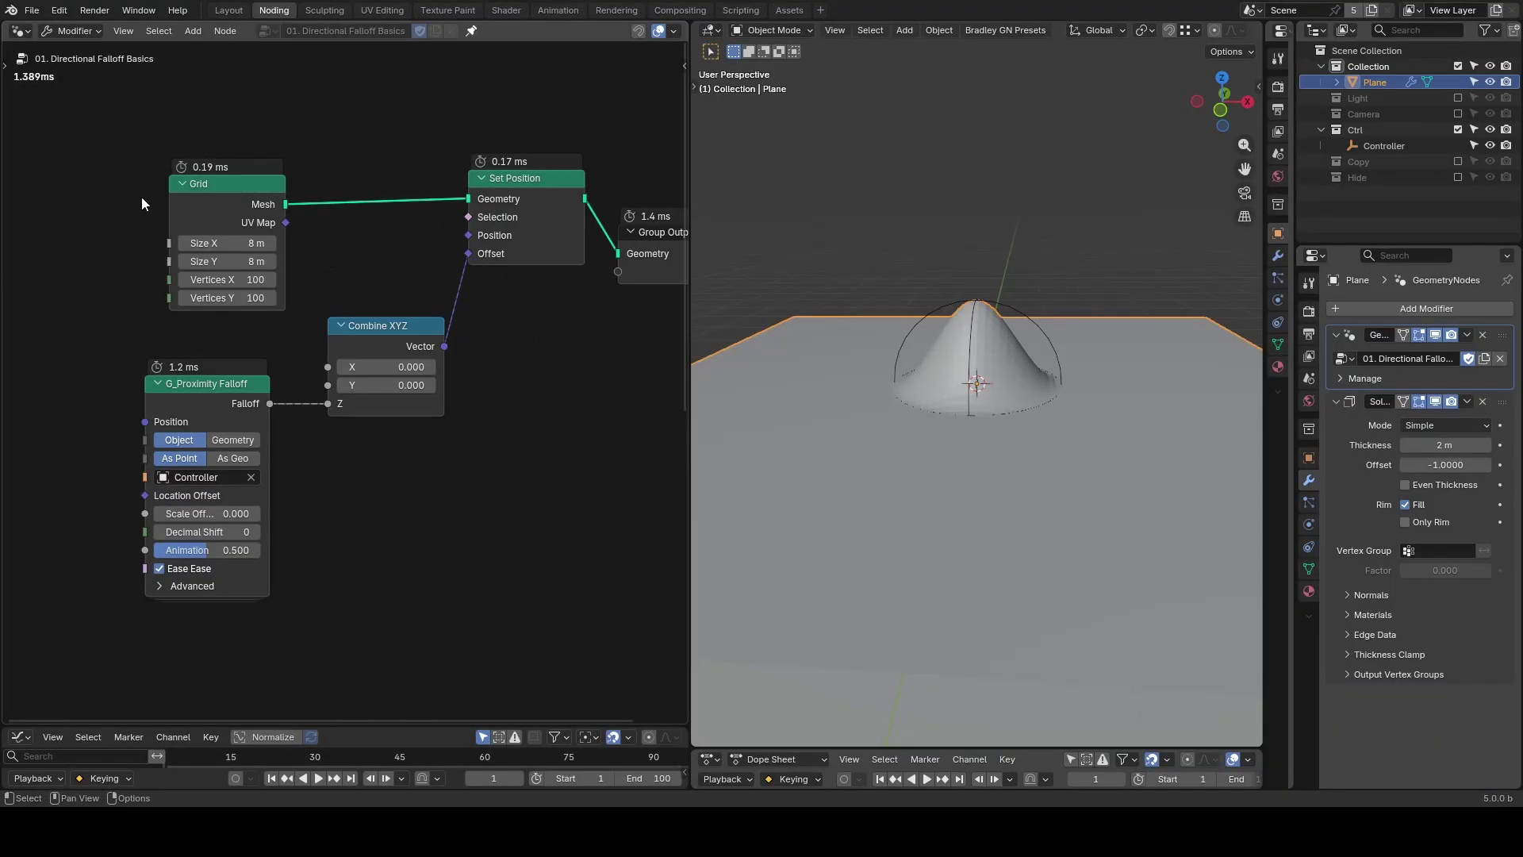
Annotate the Grid, Set Position and G_Proximity Falloff headers with underlines and draw a curve from below Combine XYZ toward Set Position.
{"action": "left_click_drag", "start_coordinate": [147, 192], "coordinate": [238, 200]}
{"action": "left_click_drag", "start_coordinate": [456, 190], "coordinate": [540, 190]}
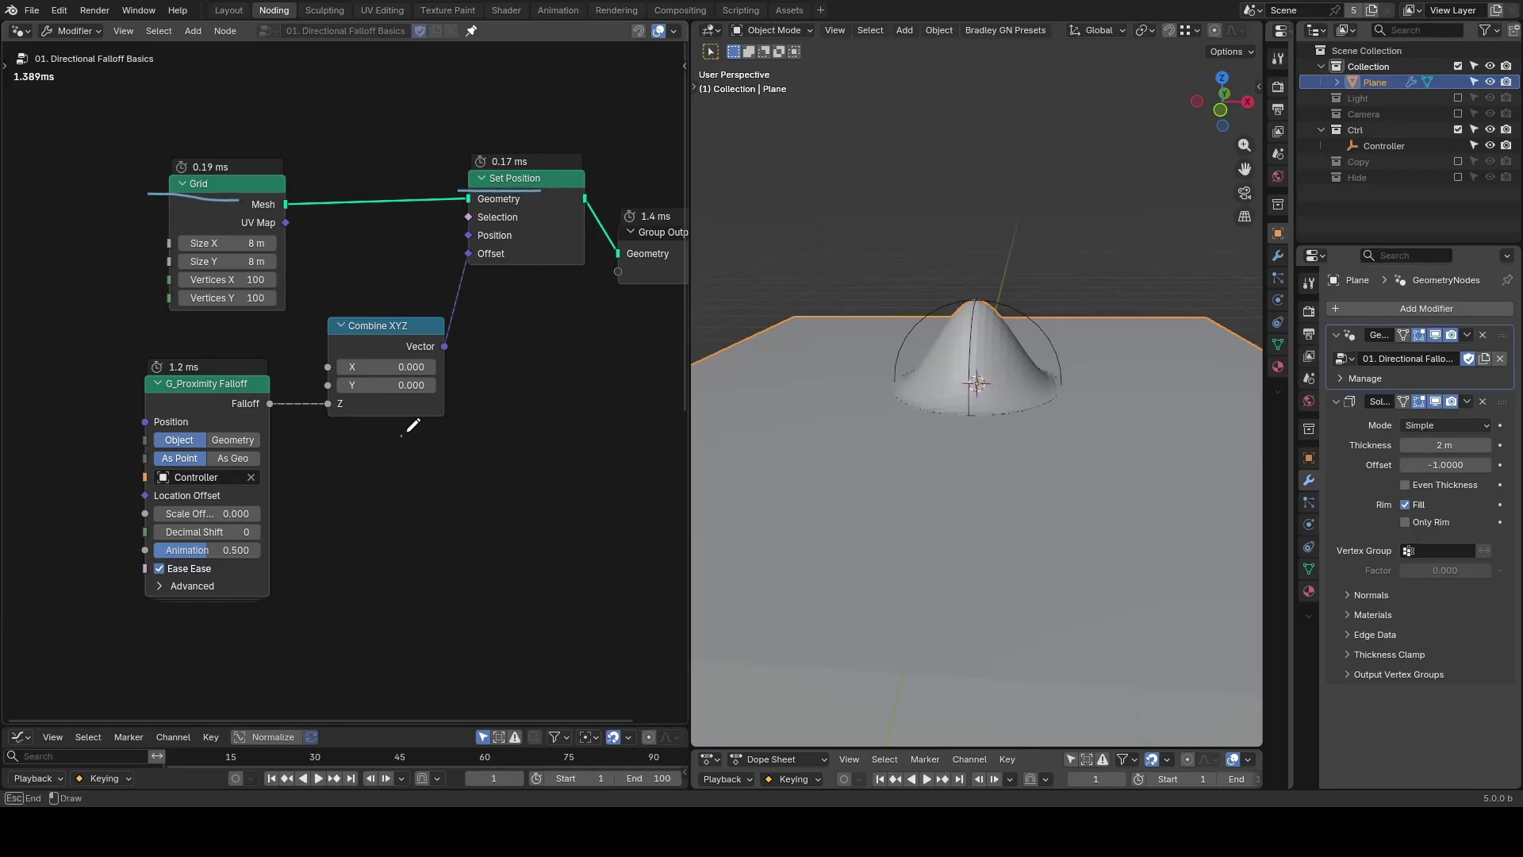
{"action": "left_click_drag", "start_coordinate": [402, 435], "coordinate": [531, 271]}
{"action": "left_click_drag", "start_coordinate": [125, 391], "coordinate": [188, 389]}
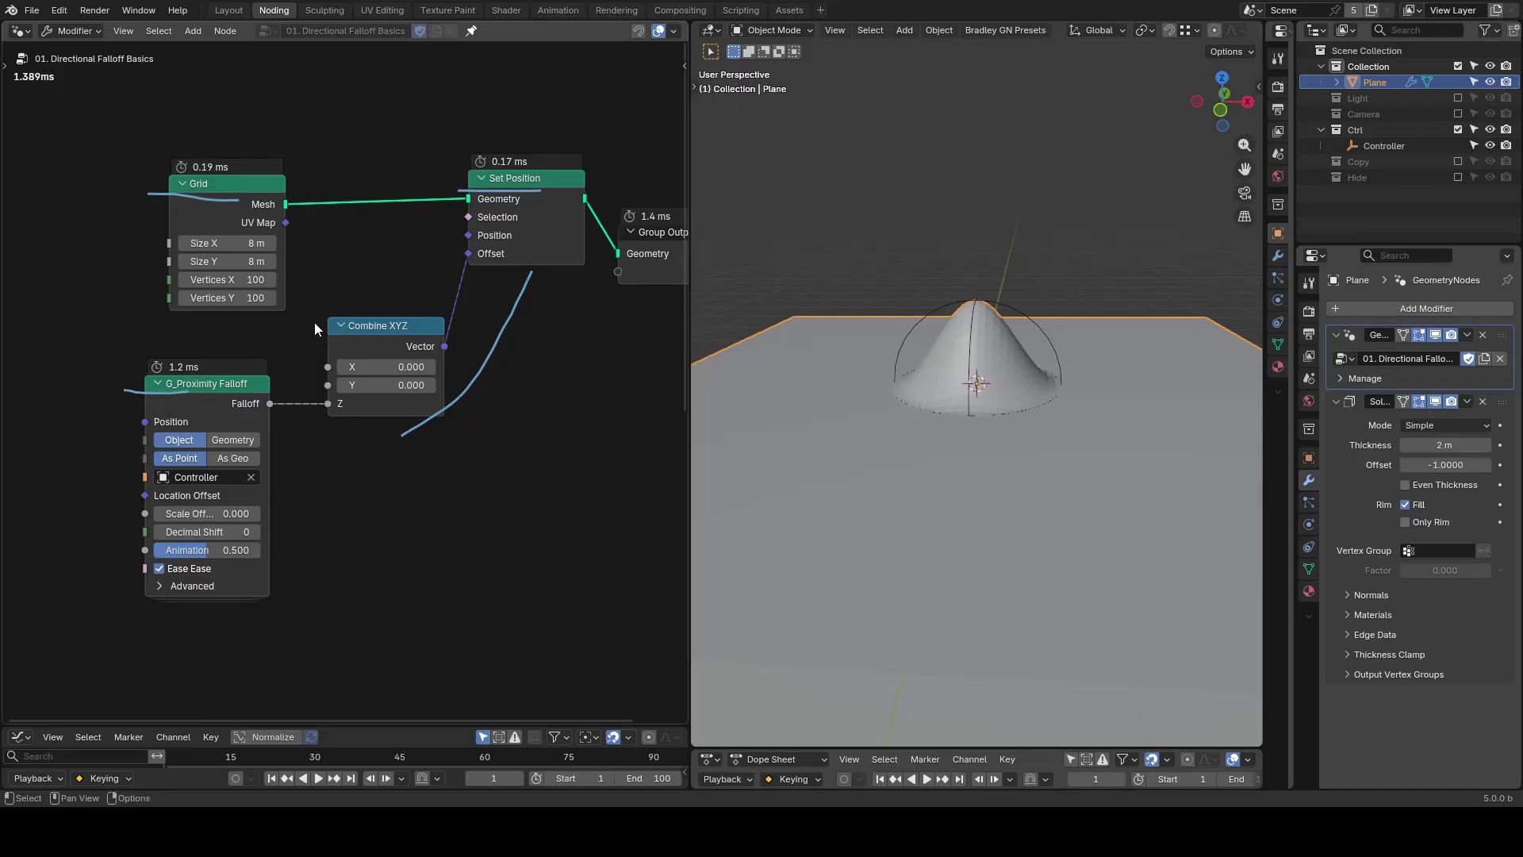
{"action": "key", "text": "shift+a"}
{"action": "mouse_move", "coordinate": [830, 297]}
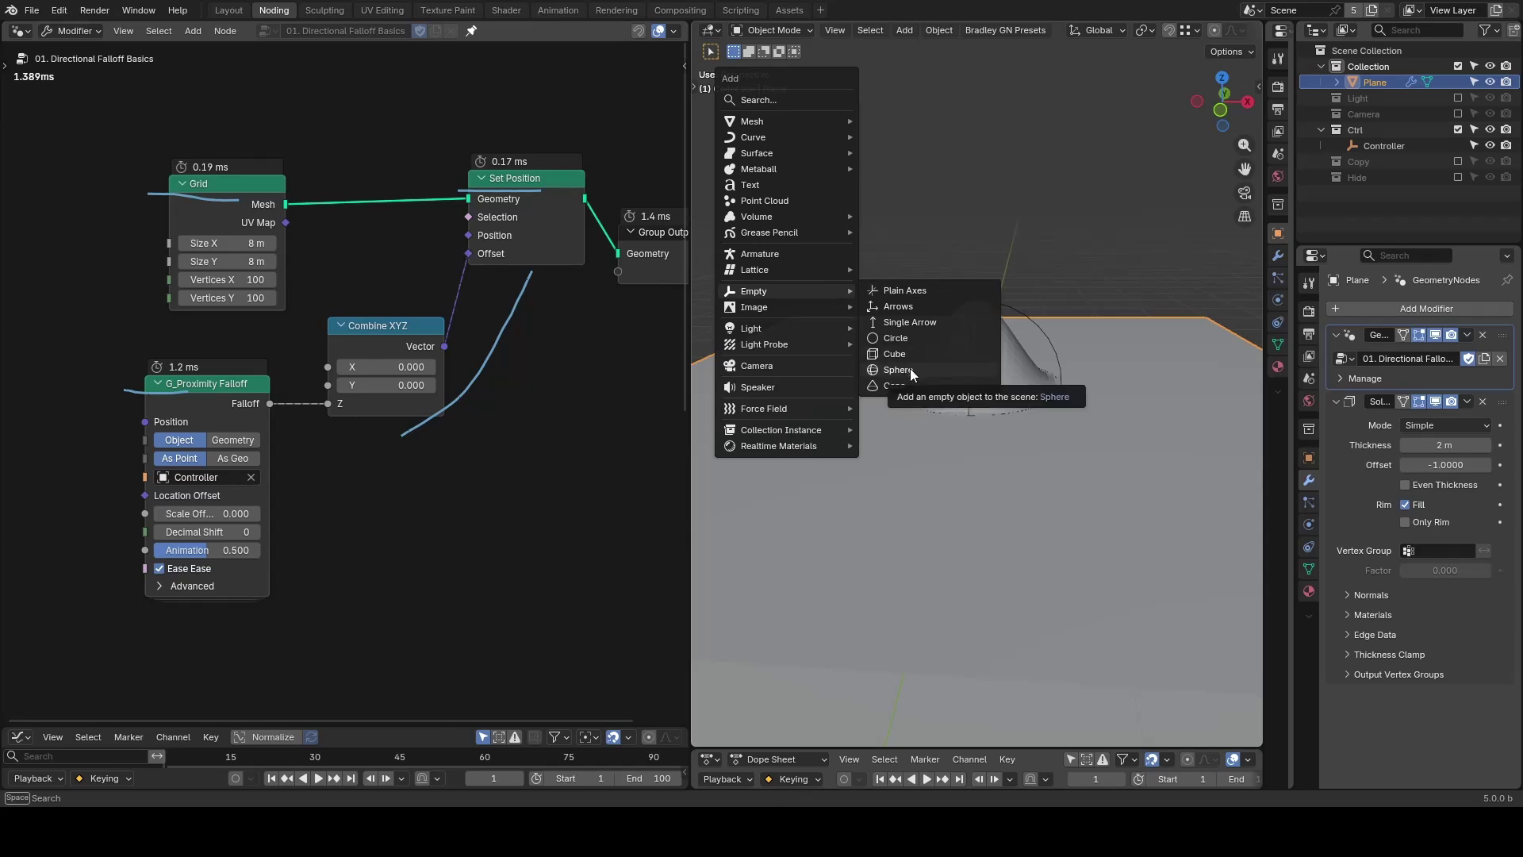
{"action": "key", "text": "Escape"}
Scale the Controller empty up uniformly to about 1.6 and annotate the edge of its sphere with a stroke.
{"action": "left_click", "coordinate": [1012, 305]}
{"action": "key", "text": "s"}
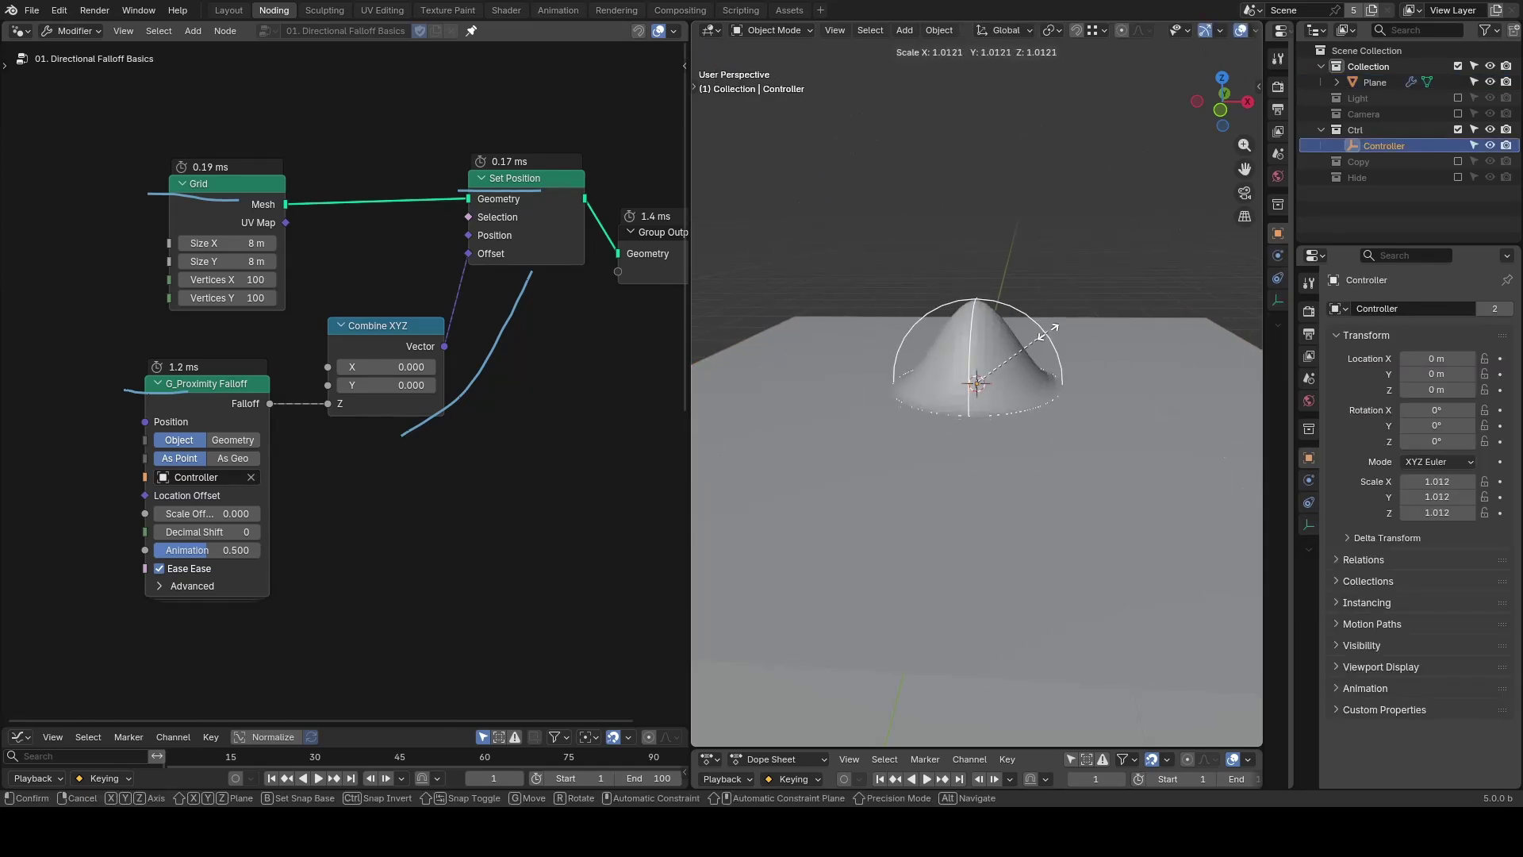
{"action": "left_click", "coordinate": [1088, 299]}
{"action": "left_click_drag", "start_coordinate": [1089, 300], "coordinate": [1105, 450]}
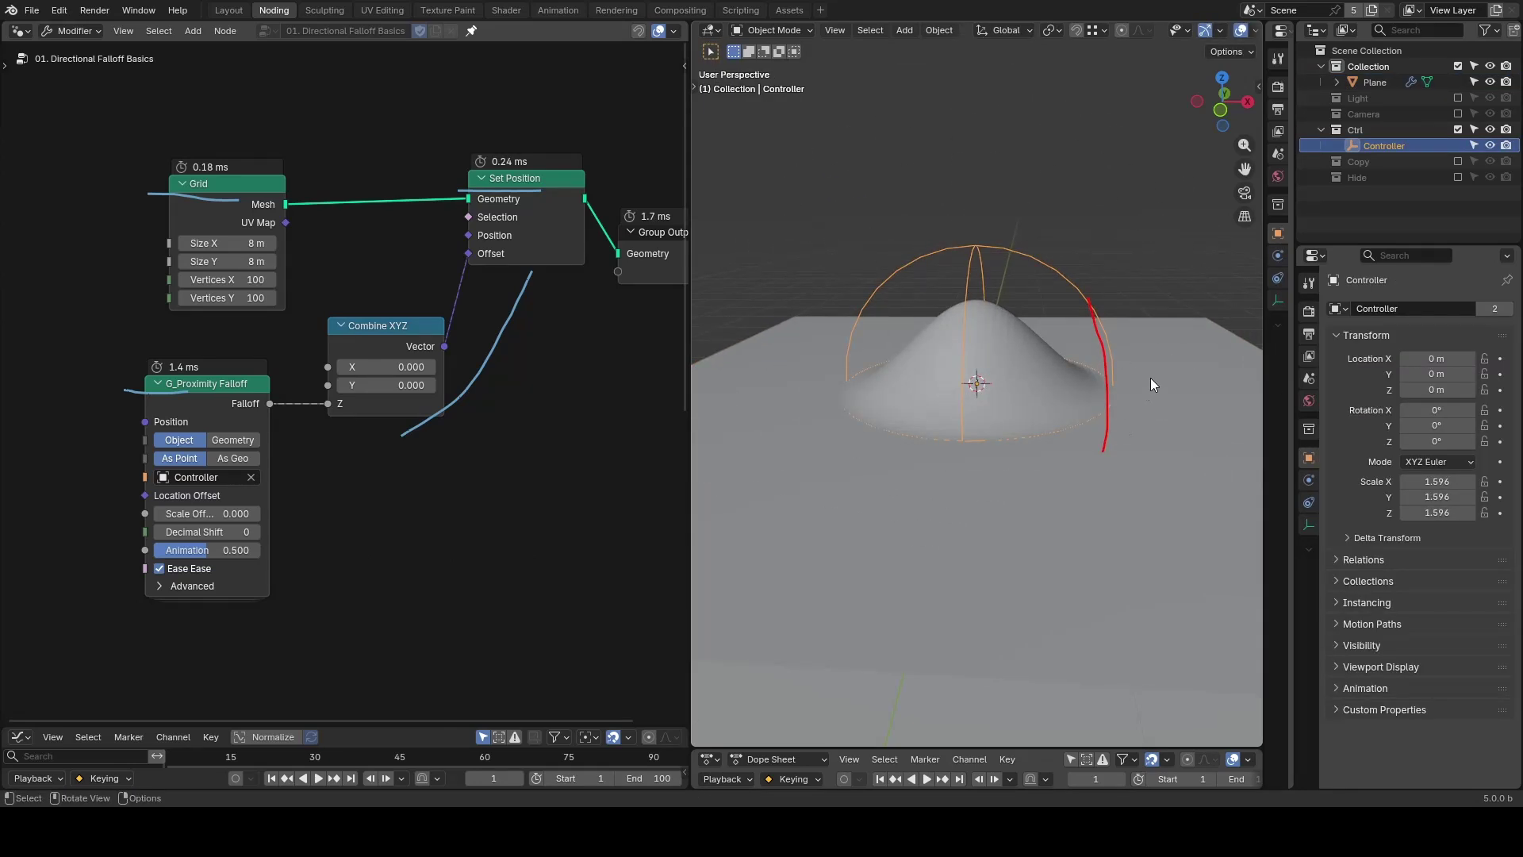
Exclude the Ctrl collection and, on the G_Proximity Falloff node, clear the Controller object and set Scale Offset to 1.030.
{"action": "left_click", "coordinate": [1457, 129]}
{"action": "left_click", "coordinate": [251, 477]}
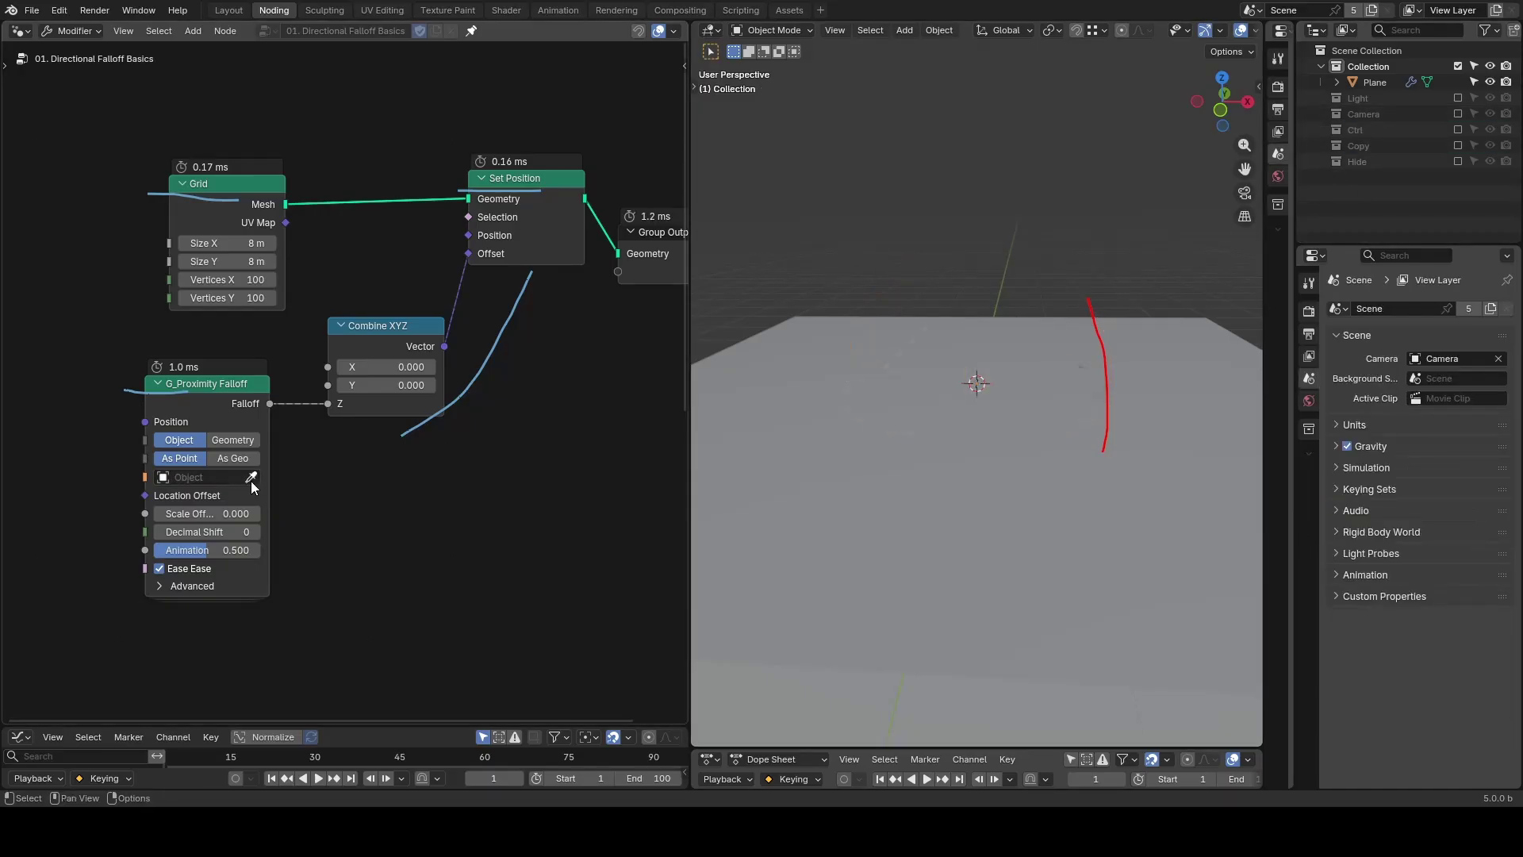
{"action": "left_click_drag", "start_coordinate": [208, 513], "coordinate": [291, 513]}
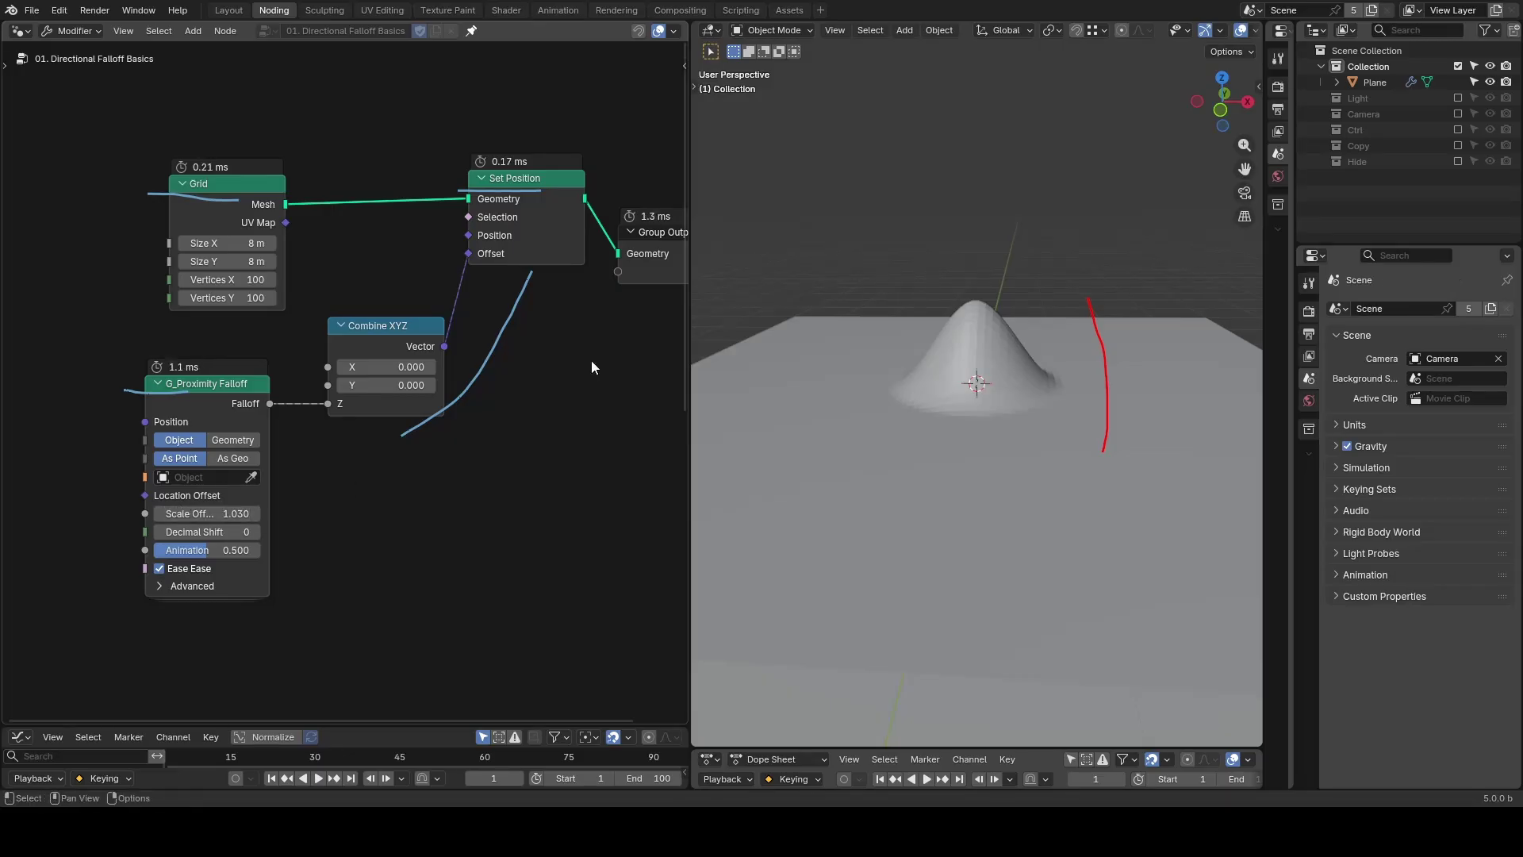
Replace the G_Proximity Falloff node with G_Directional Falloff and connect its Falloff output to the Z input of Combine XYZ.
{"action": "key", "text": "x"}
{"action": "key", "text": "shift+a"}
{"action": "type", "text": "direct"}
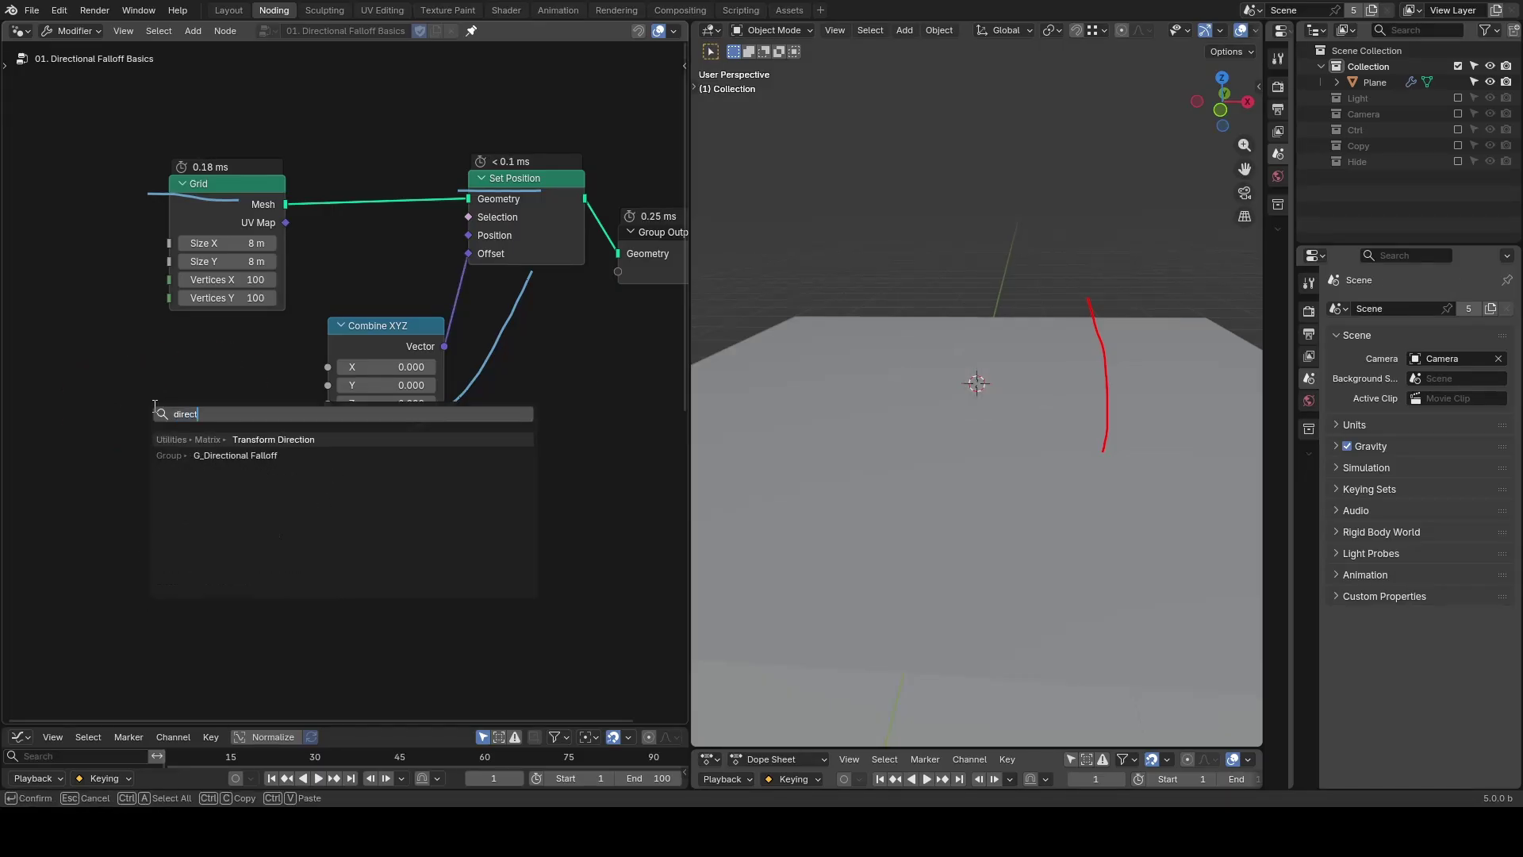
{"action": "type", "text": "ional"}
{"action": "key", "text": "Return"}
{"action": "left_click", "coordinate": [144, 407]}
{"action": "left_click_drag", "start_coordinate": [258, 434], "coordinate": [327, 404]}
Look at the plane from the front and set its Solidify thickness to 0.26 m.
{"action": "left_click", "coordinate": [1220, 112]}
{"action": "scroll", "coordinate": [1087, 289], "scroll_direction": "down", "scroll_amount": 2}
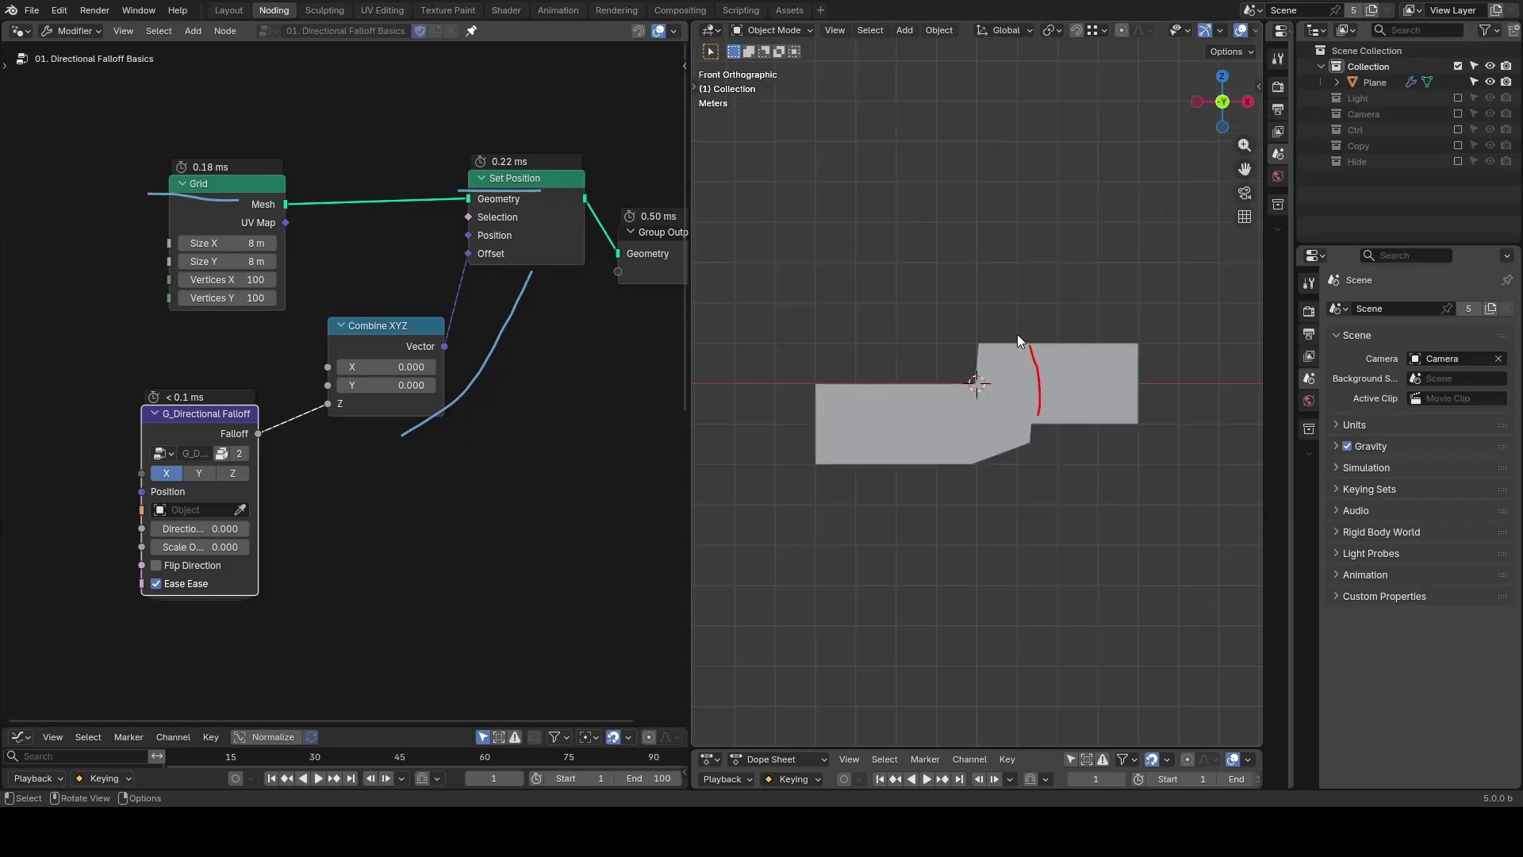
{"action": "left_click", "coordinate": [1079, 400]}
{"action": "left_click", "coordinate": [1309, 480]}
{"action": "left_click_drag", "start_coordinate": [1444, 445], "coordinate": [1403, 445]}
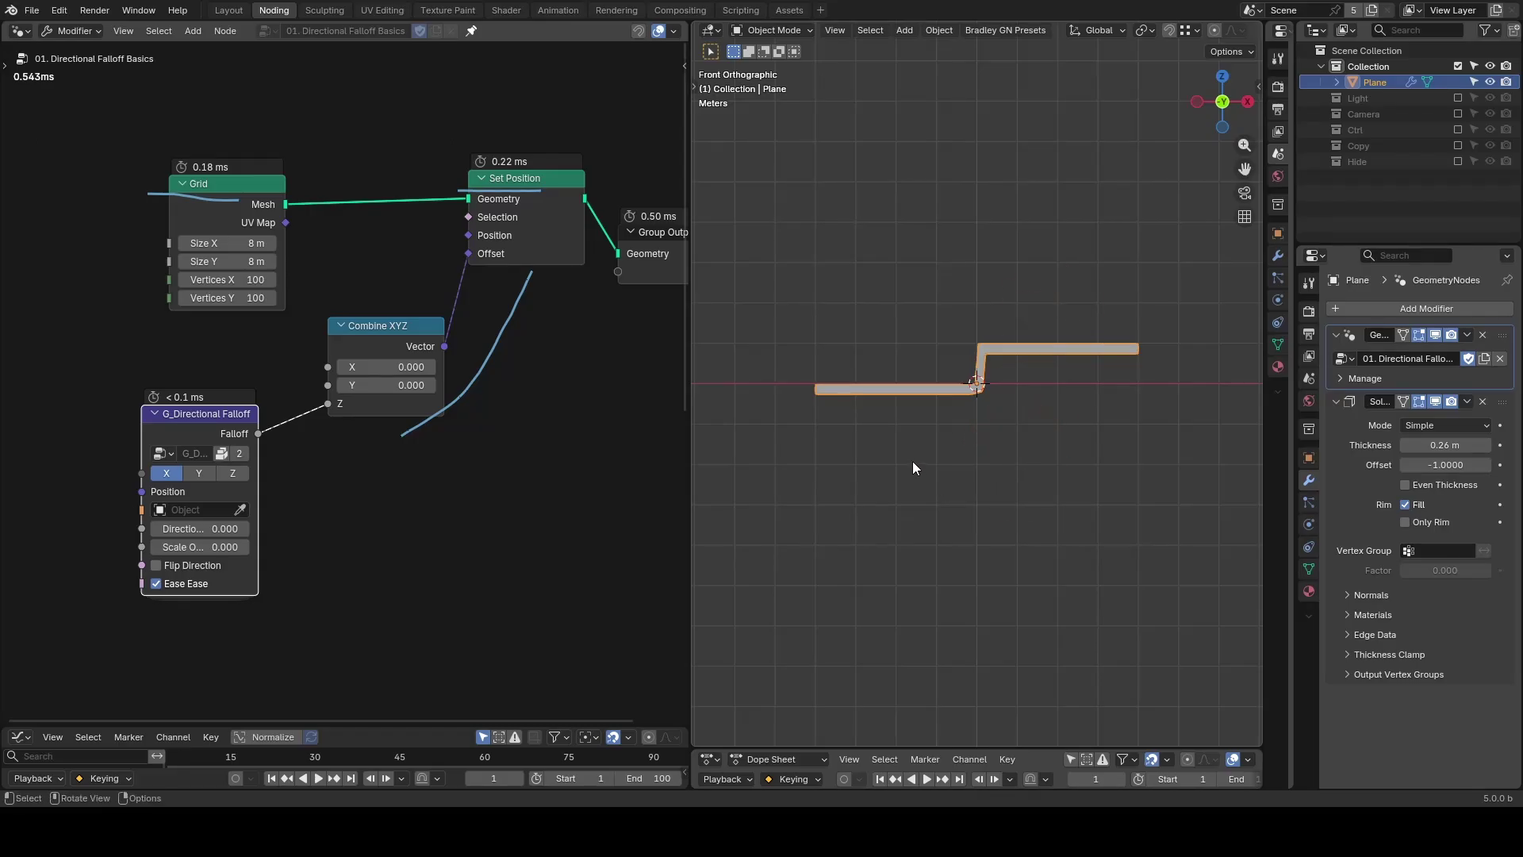
Annotate "0 → 1" below the mesh and mark the axis, Position and offset settings of the G_Directional Falloff node.
{"action": "mouse_move", "coordinate": [912, 466]}
{"action": "left_mouse_down"}
{"action": "mouse_move", "coordinate": [998, 473]}
{"action": "mouse_move", "coordinate": [1067, 524]}
{"action": "left_mouse_up"}
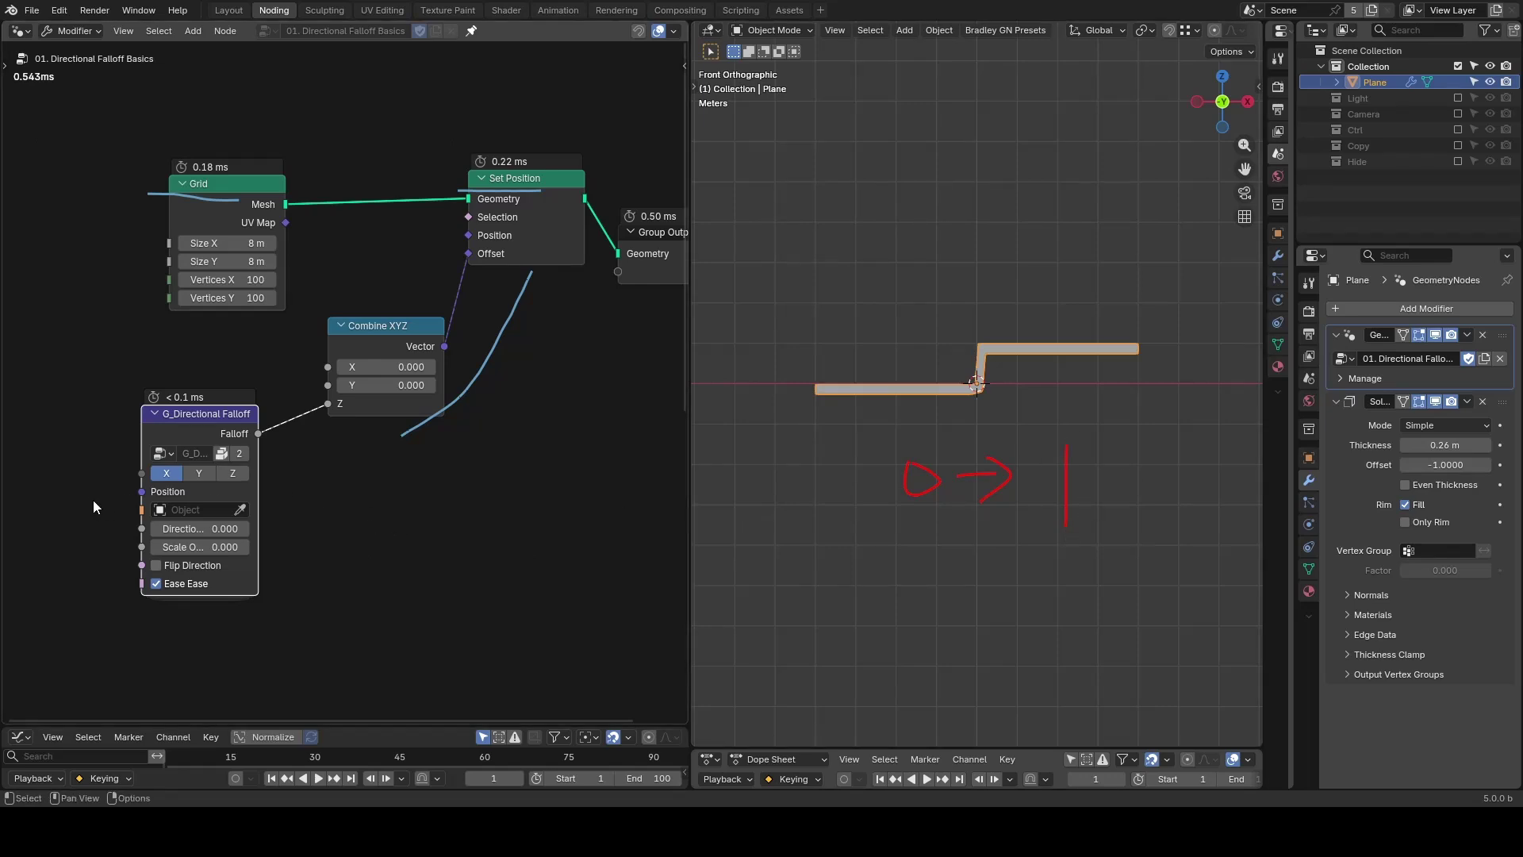
{"action": "left_click_drag", "start_coordinate": [82, 493], "coordinate": [122, 492]}
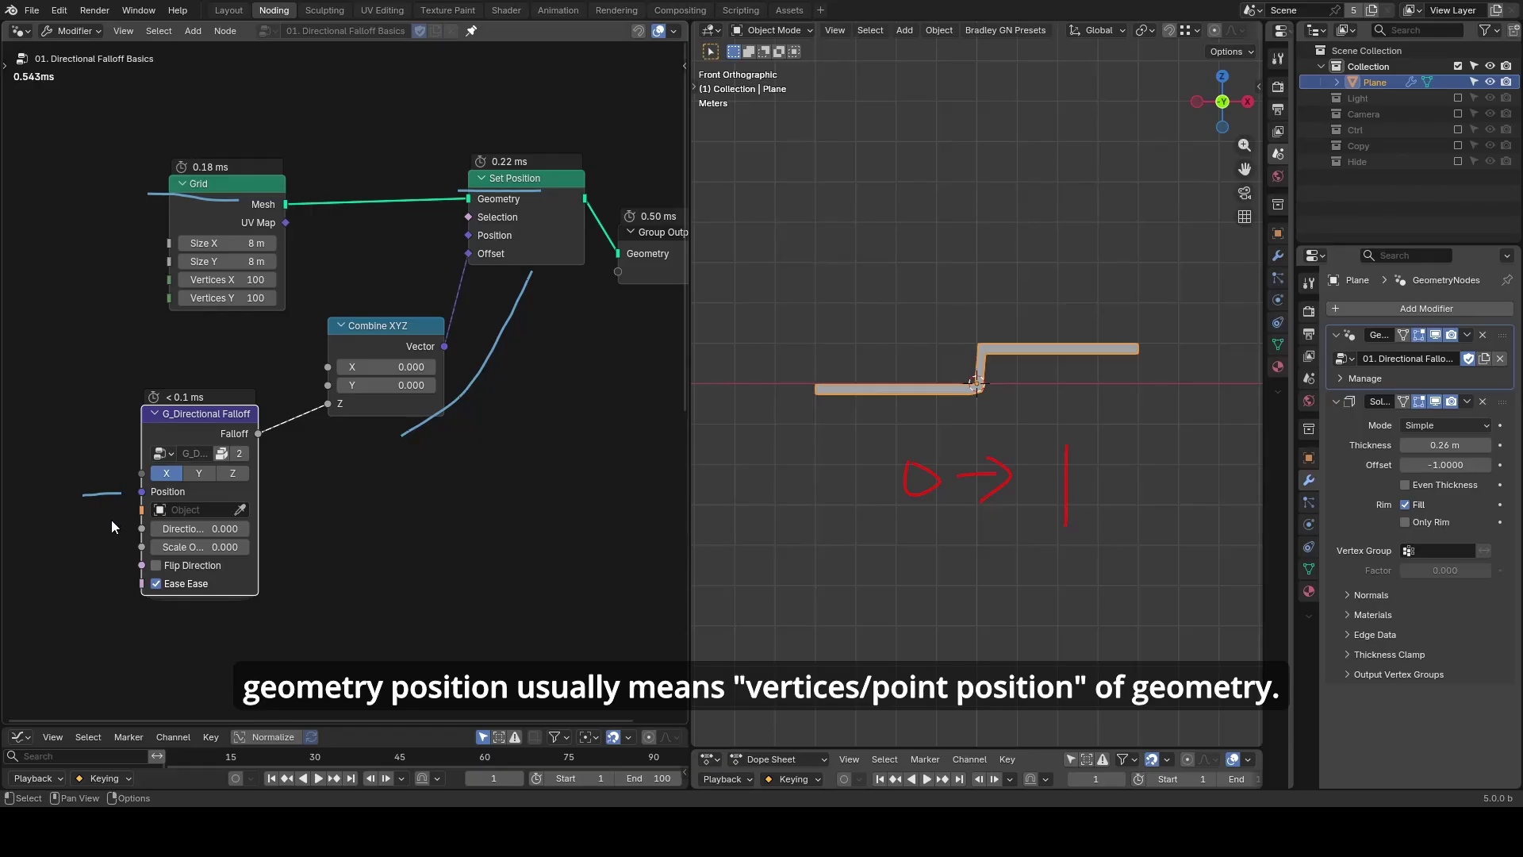
{"action": "left_click_drag", "start_coordinate": [87, 474], "coordinate": [125, 470]}
{"action": "left_click_drag", "start_coordinate": [111, 511], "coordinate": [114, 561]}
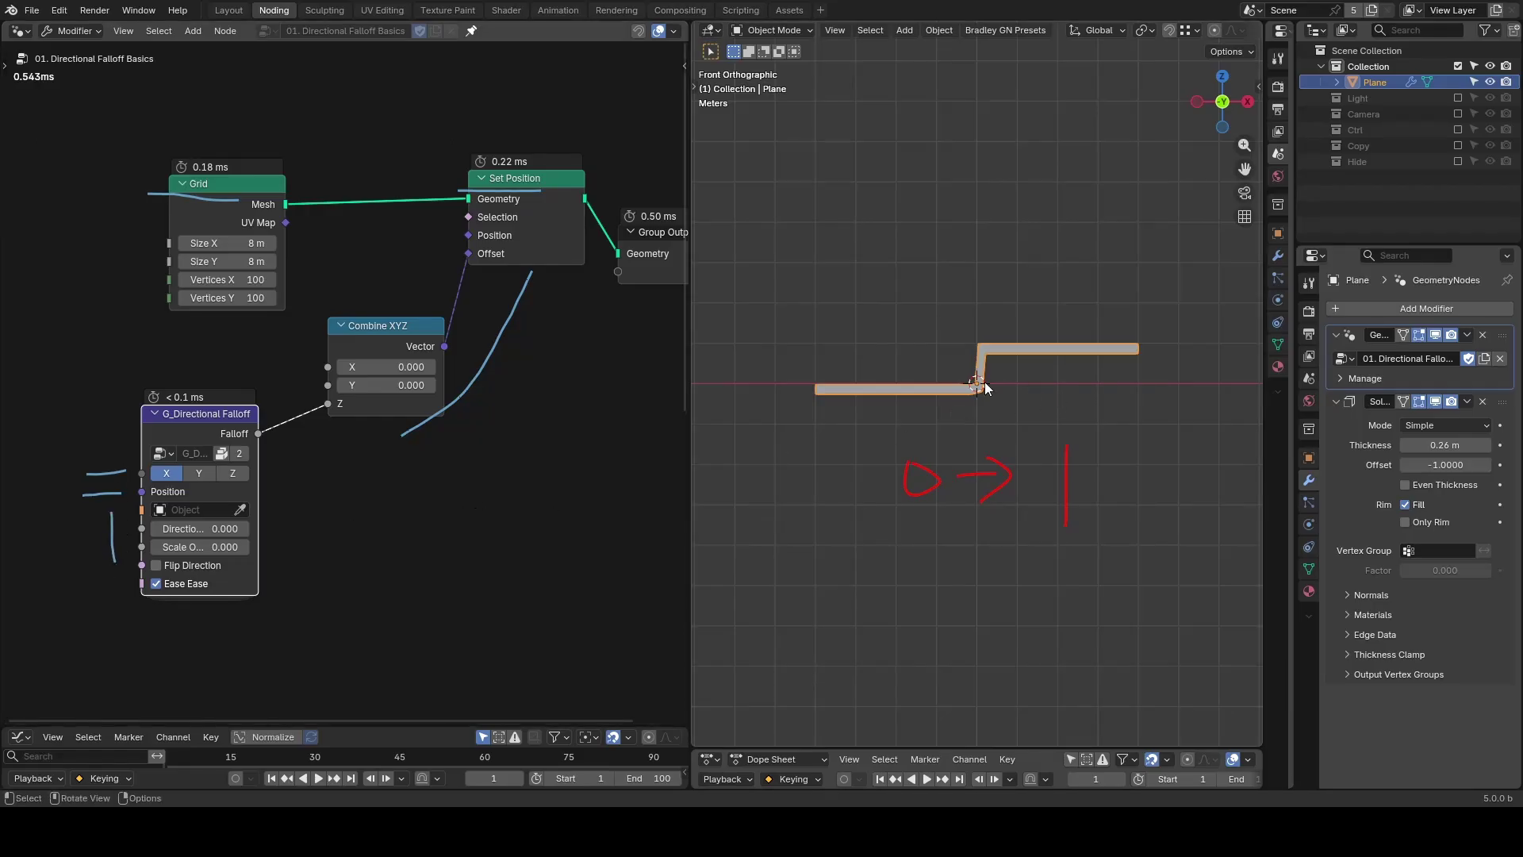
Try annotation strokes around the world origin and above both halves of the mesh, and undo them.
{"action": "mouse_move", "coordinate": [966, 370]}
{"action": "left_mouse_down"}
{"action": "mouse_move", "coordinate": [1001, 419]}
{"action": "mouse_move", "coordinate": [960, 422]}
{"action": "left_mouse_up"}
{"action": "left_click_drag", "start_coordinate": [912, 308], "coordinate": [950, 309]}
{"action": "left_click_drag", "start_coordinate": [923, 288], "coordinate": [920, 327]}
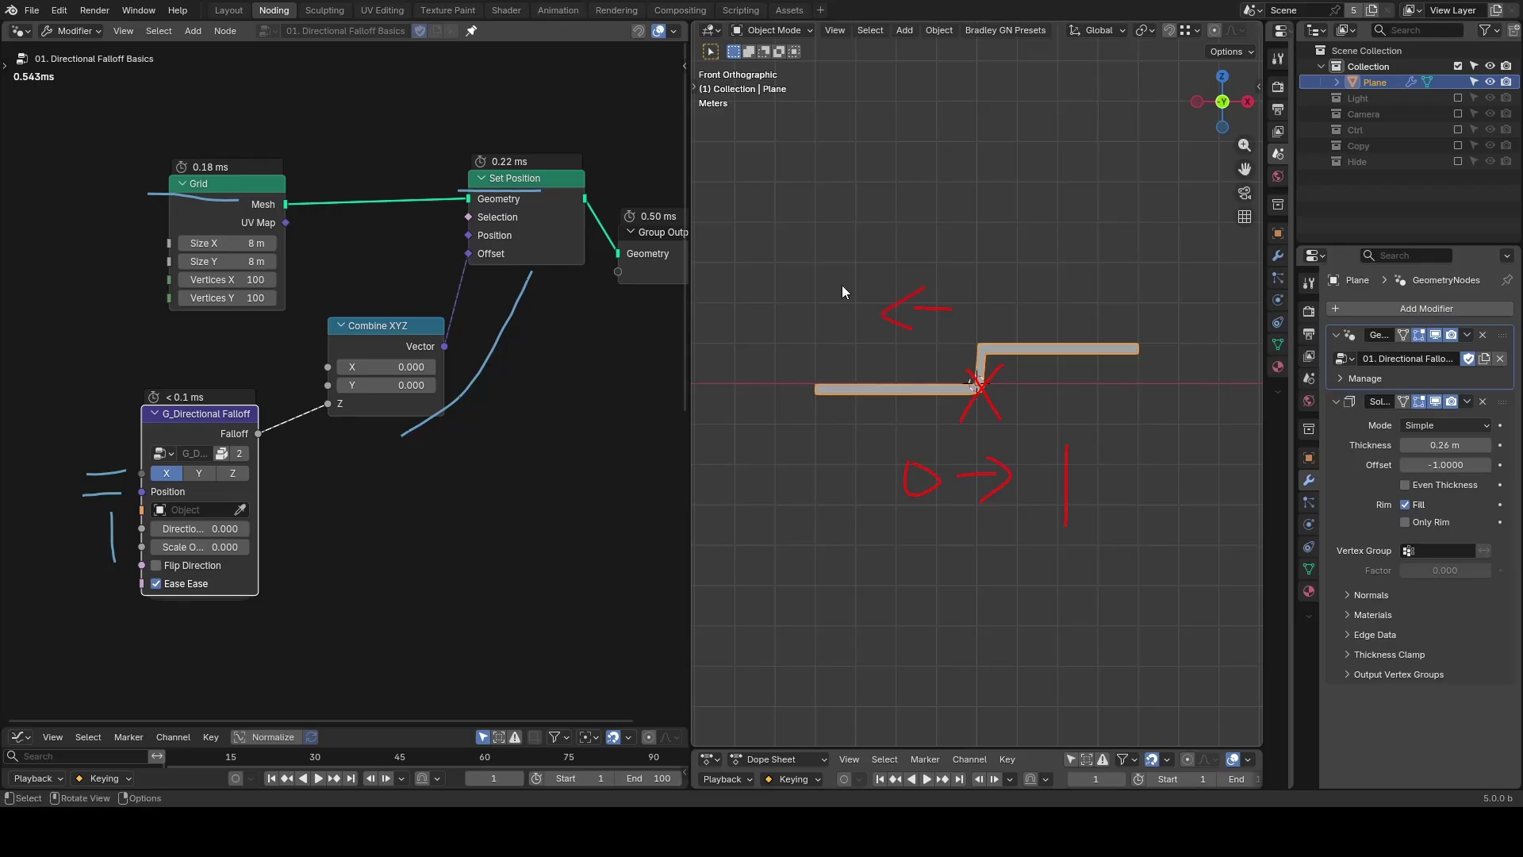
{"action": "left_click_drag", "start_coordinate": [842, 289], "coordinate": [849, 290]}
{"action": "left_click_drag", "start_coordinate": [1120, 257], "coordinate": [1120, 318]}
{"action": "key", "text": "ctrl+z"}
{"action": "key", "text": "ctrl+z"}
{"action": "key", "text": "ctrl+z"}
{"action": "key", "text": "ctrl+z"}
{"action": "key", "text": "ctrl+z"}
{"action": "key", "text": "ctrl+z"}
{"action": "key", "text": "ctrl+z"}
{"action": "key", "text": "ctrl+z"}
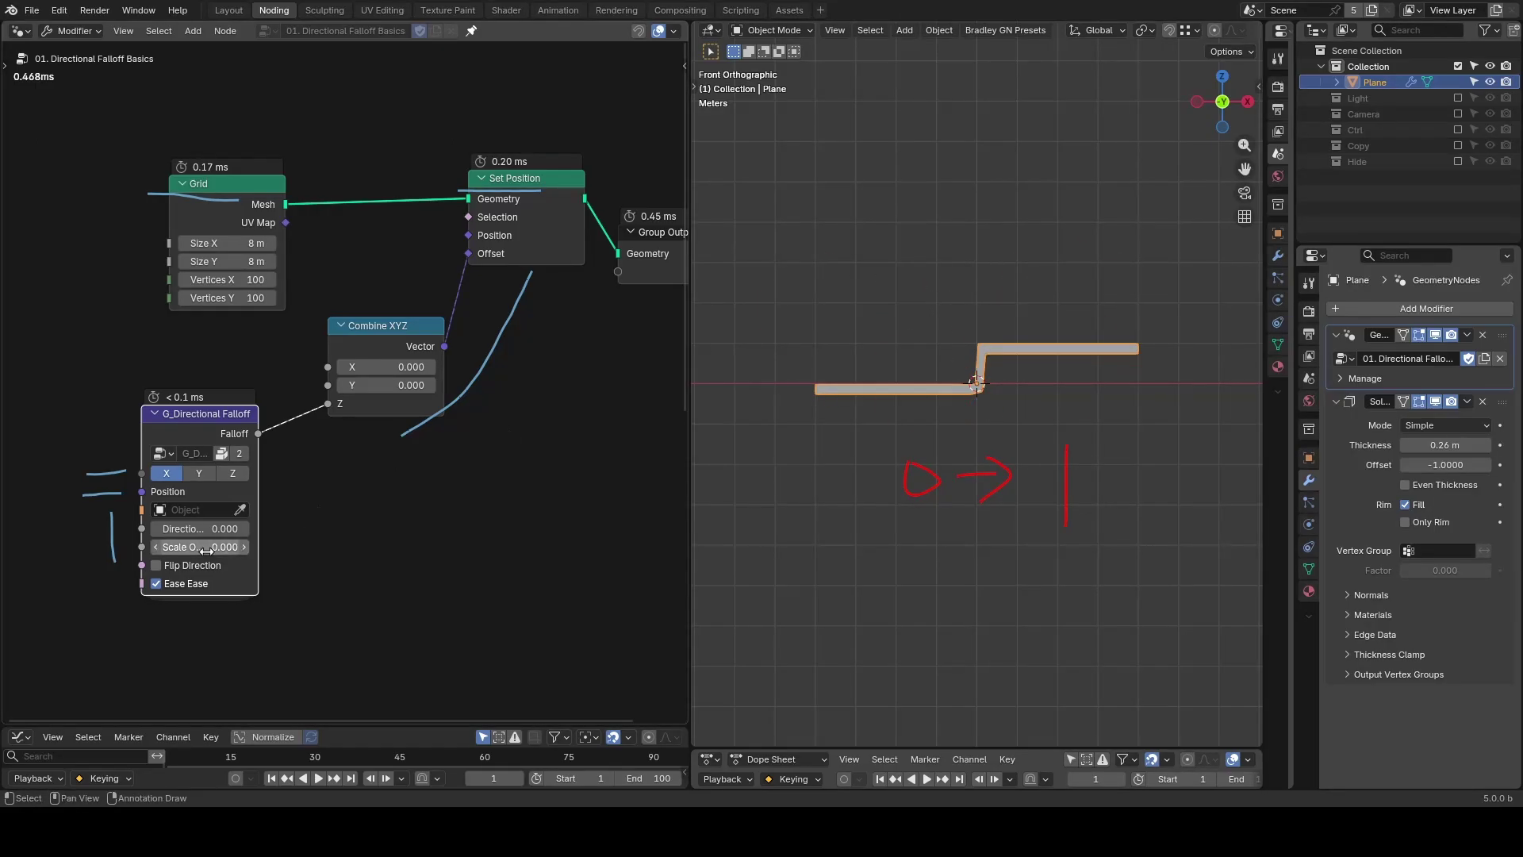
Try a Scale Offset of 2.780 on the G_Directional Falloff node and reset its direction and scale offsets to default.
{"action": "mouse_move", "coordinate": [206, 550]}
{"action": "left_mouse_down"}
{"action": "mouse_move", "coordinate": [230, 551]}
{"action": "mouse_move", "coordinate": [236, 531]}
{"action": "mouse_move", "coordinate": [178, 532]}
{"action": "mouse_move", "coordinate": [246, 531]}
{"action": "mouse_move", "coordinate": [221, 531]}
{"action": "left_mouse_up"}
{"action": "key", "text": "BackSpace"}
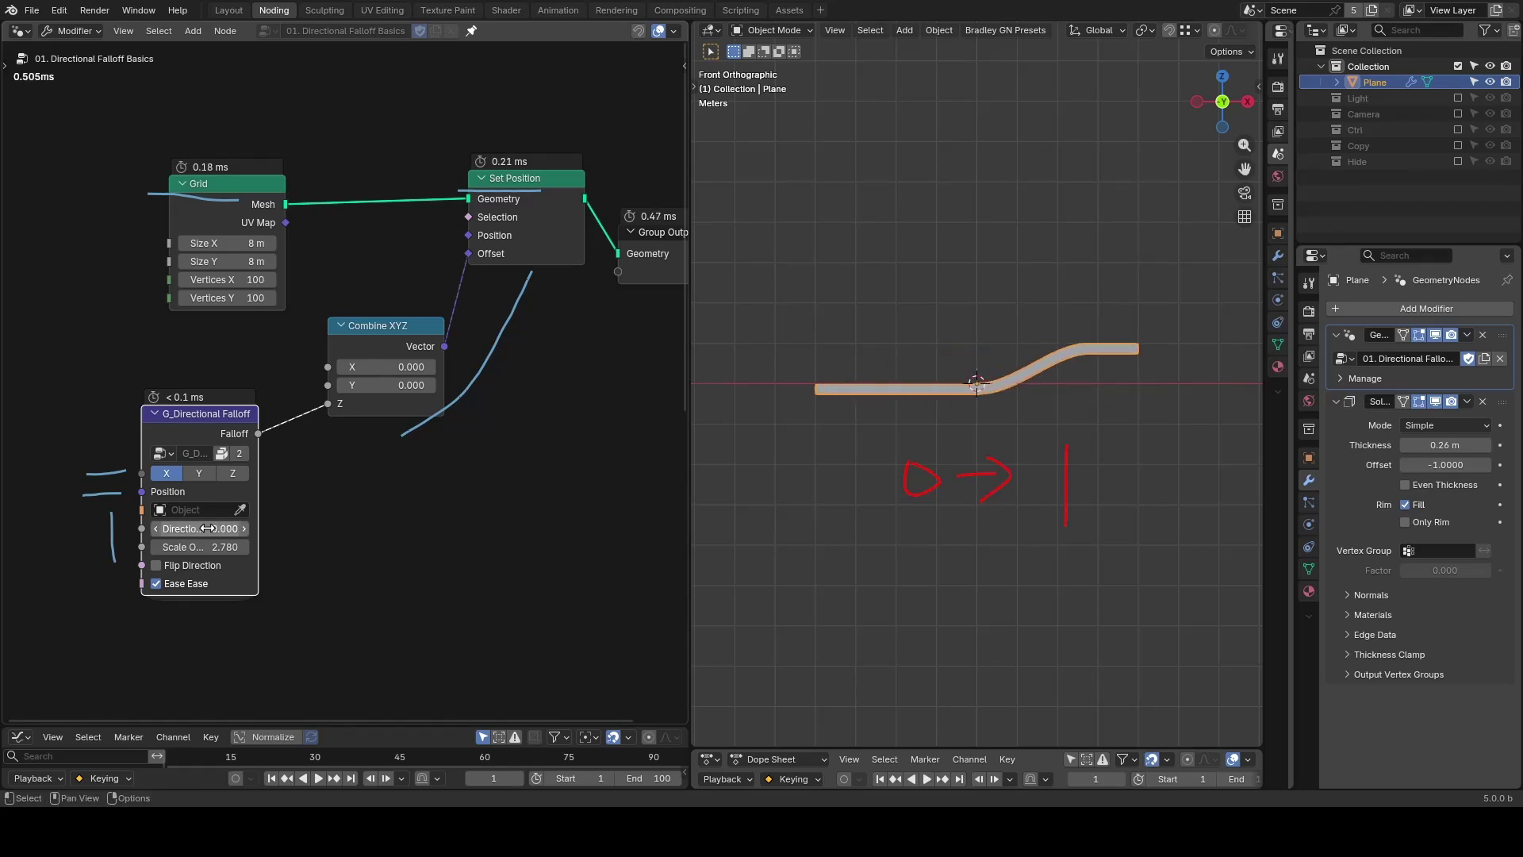
{"action": "key", "text": "BackSpace"}
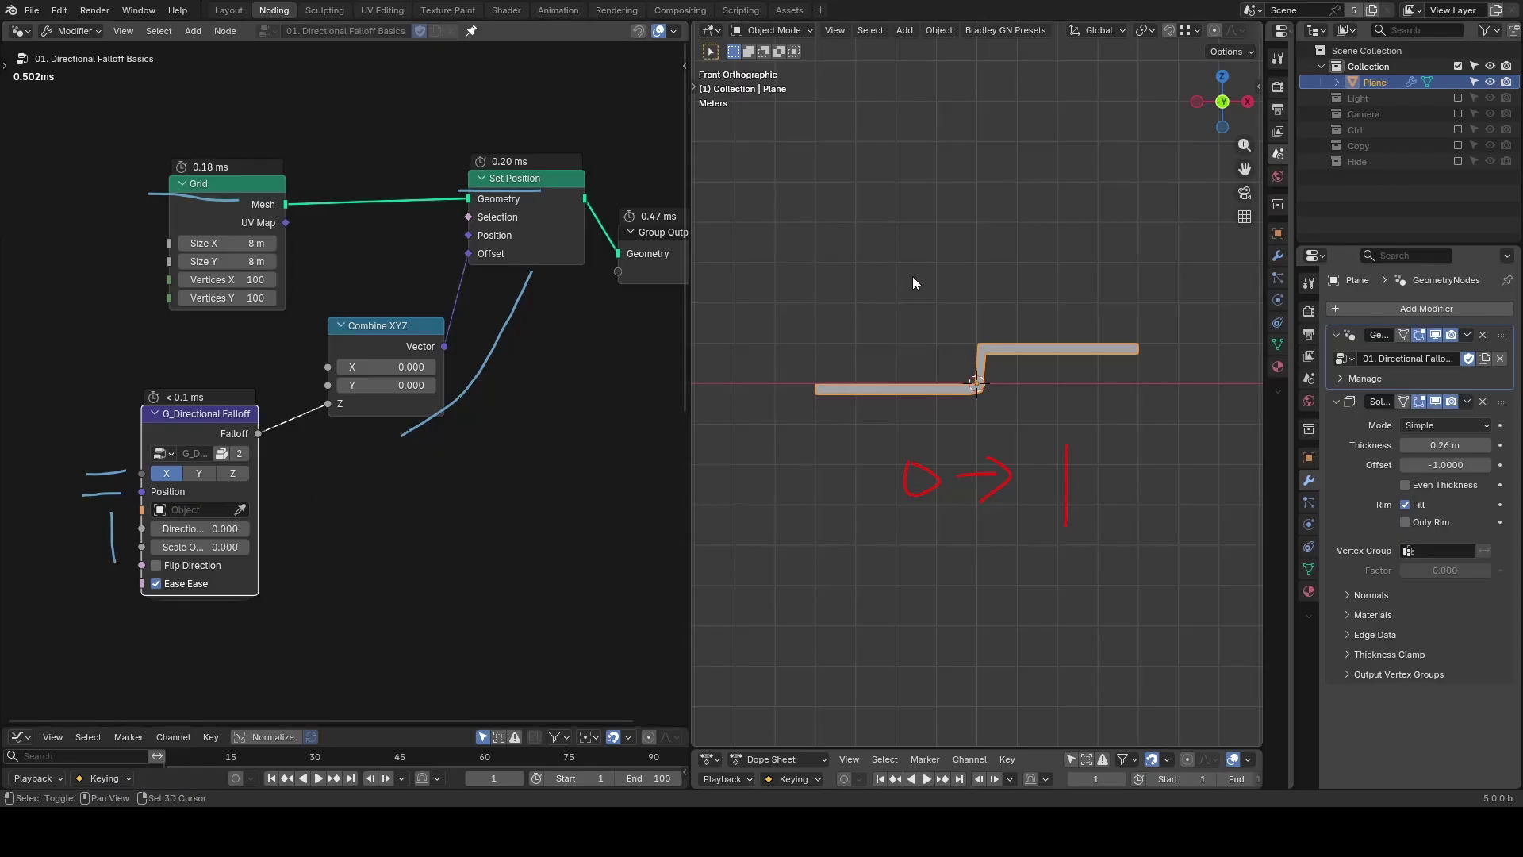
Add an Arrows empty and move it up along Z to about 2.69 m above the plane.
{"action": "key", "text": "shift+a"}
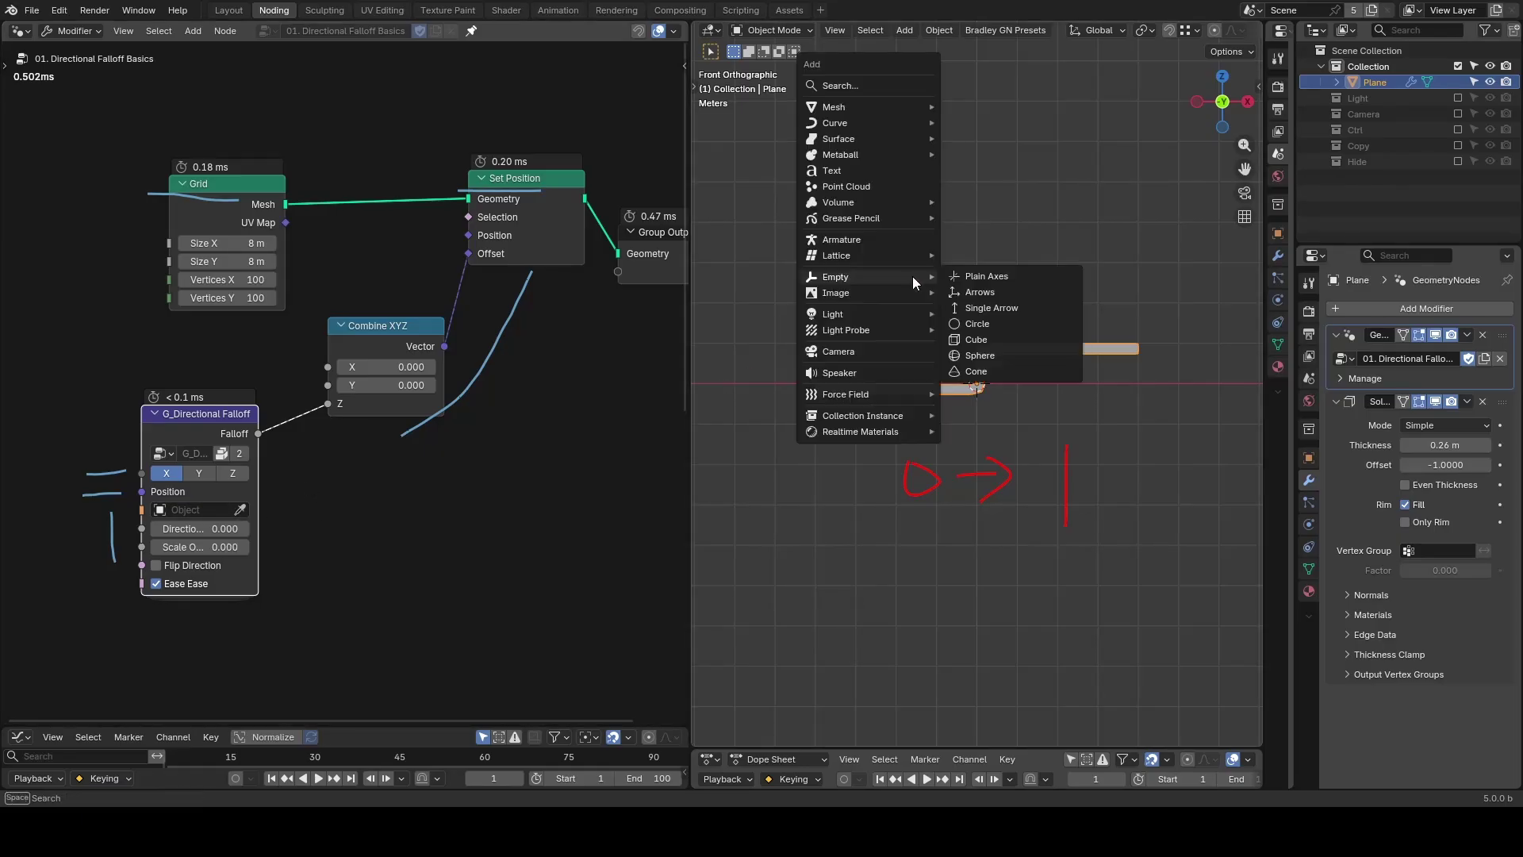
{"action": "left_click", "coordinate": [1007, 298]}
{"action": "middle_click_drag", "start_coordinate": [1008, 352], "coordinate": [999, 430]}
{"action": "key", "text": "g"}
{"action": "key", "text": "z"}
{"action": "left_click", "coordinate": [1000, 323]}
{"action": "middle_click_drag", "start_coordinate": [999, 323], "coordinate": [950, 339]}
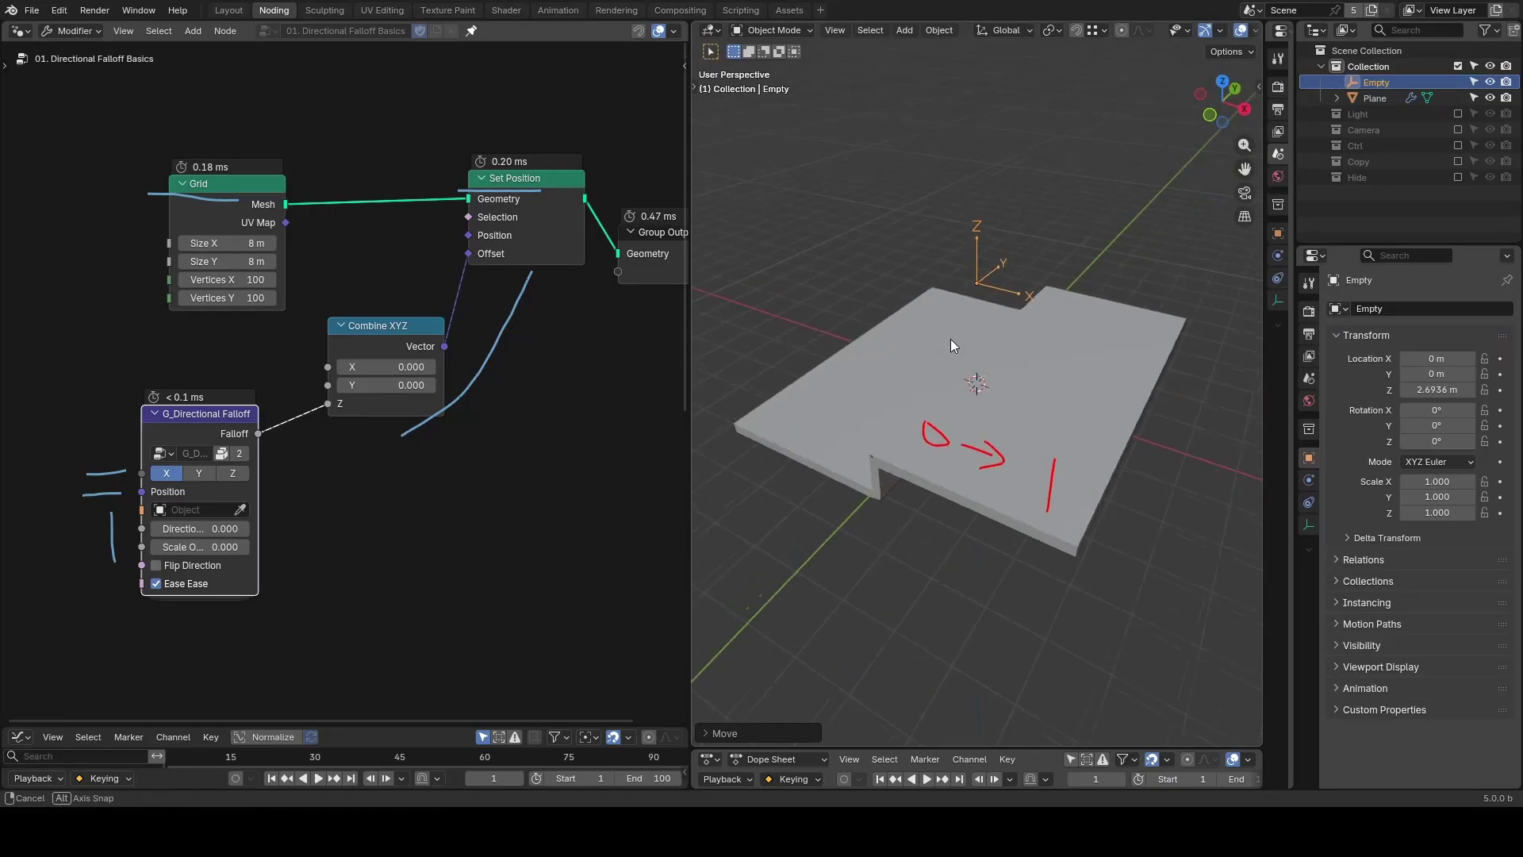
Assign the new empty as the G_Directional Falloff object and annotate 0 and 1 along its X axis in front view.
{"action": "left_click", "coordinate": [240, 510]}
{"action": "left_click", "coordinate": [978, 281]}
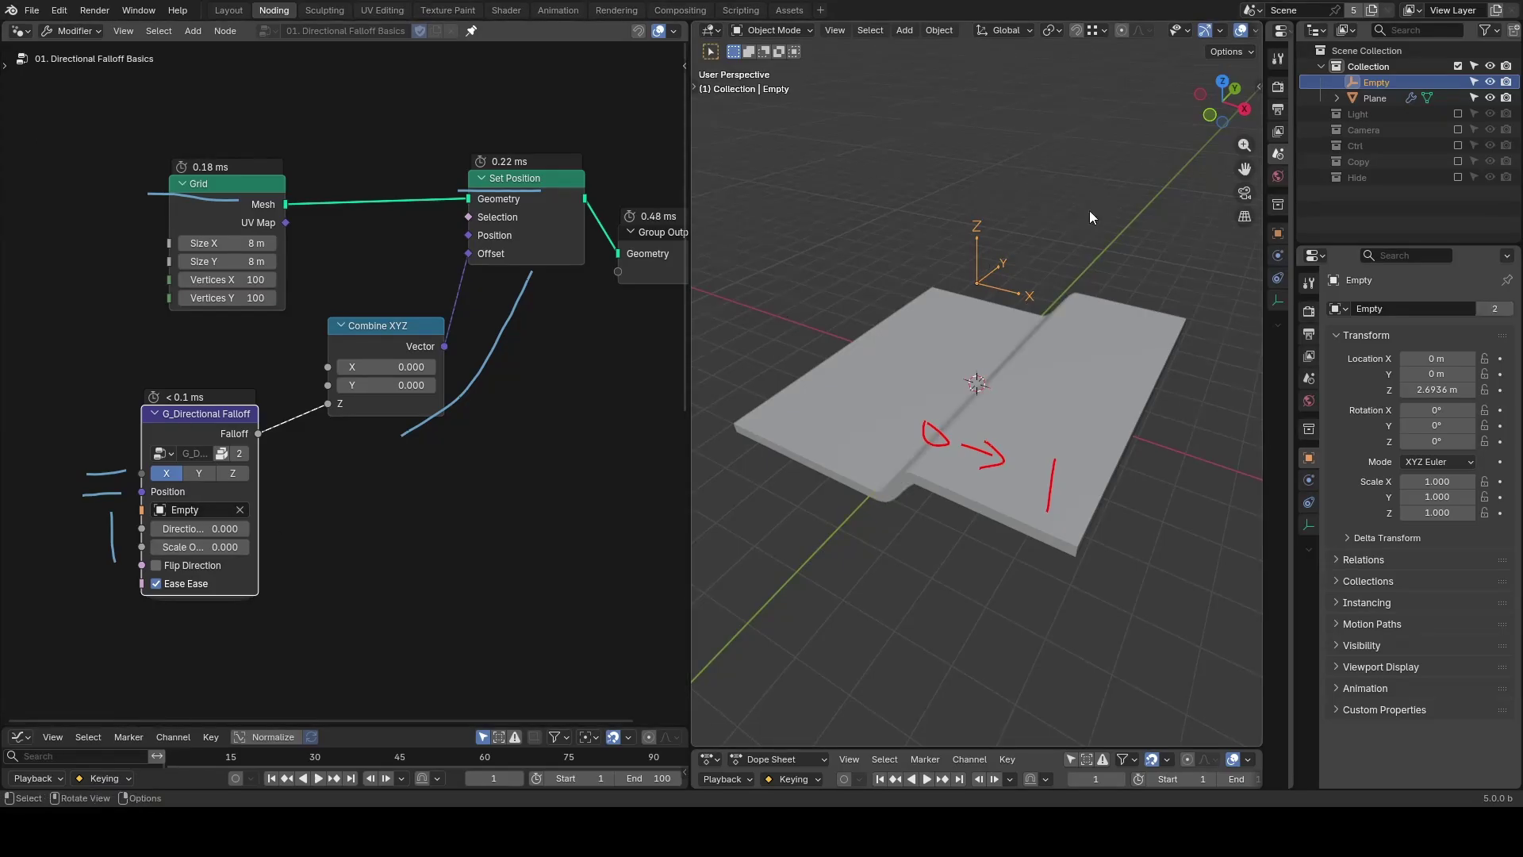
{"action": "key", "text": "KP_1"}
{"action": "left_click_drag", "start_coordinate": [974, 224], "coordinate": [970, 216]}
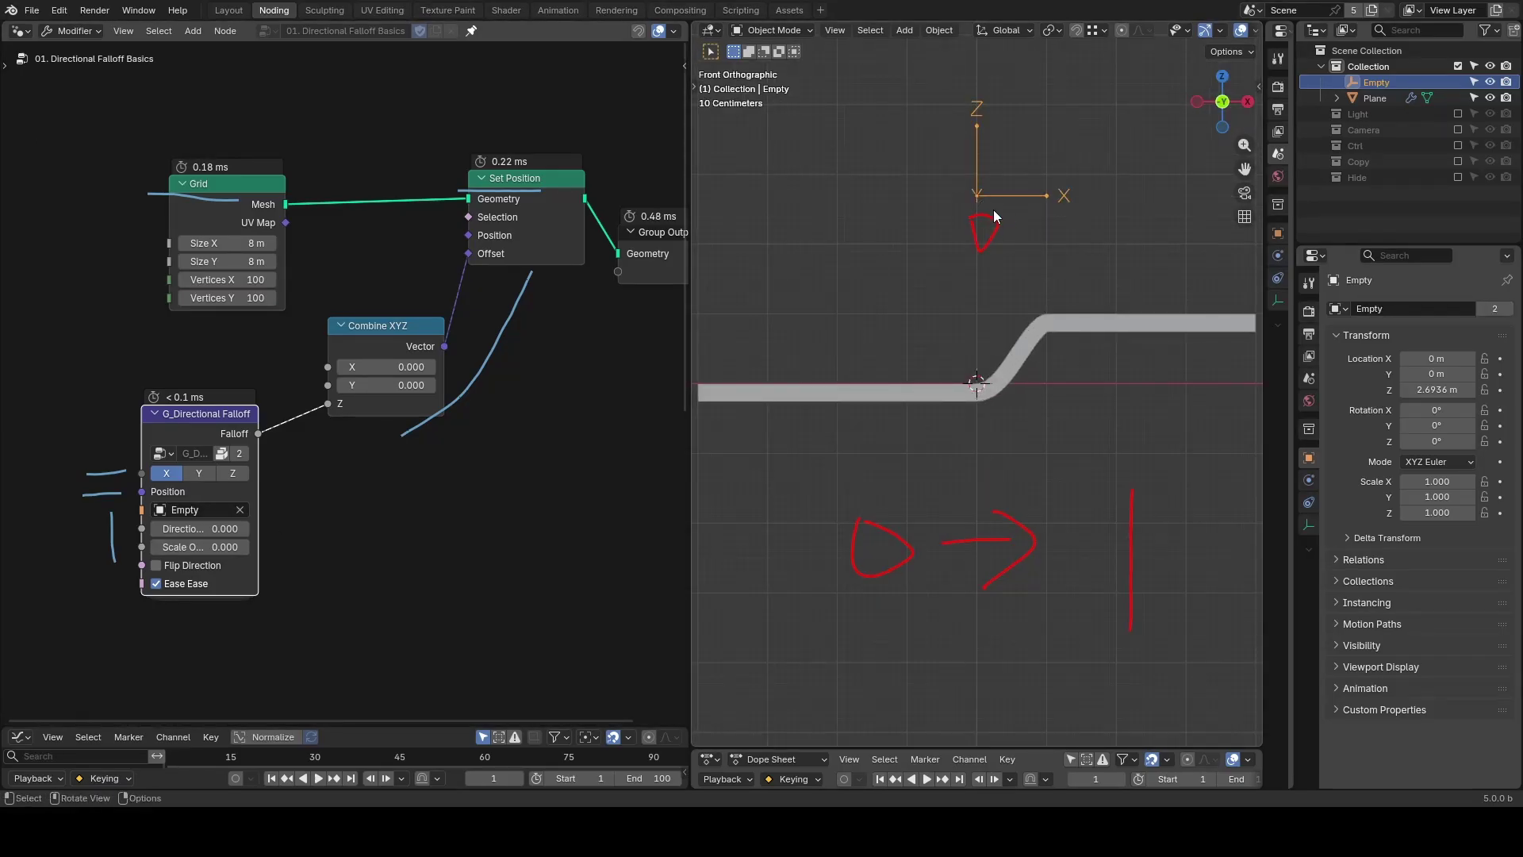
{"action": "left_click_drag", "start_coordinate": [1067, 213], "coordinate": [1064, 243]}
Enable Flip Direction on the G_Directional Falloff node and erase the red annotations in the 3D view.
{"action": "left_click", "coordinate": [224, 563]}
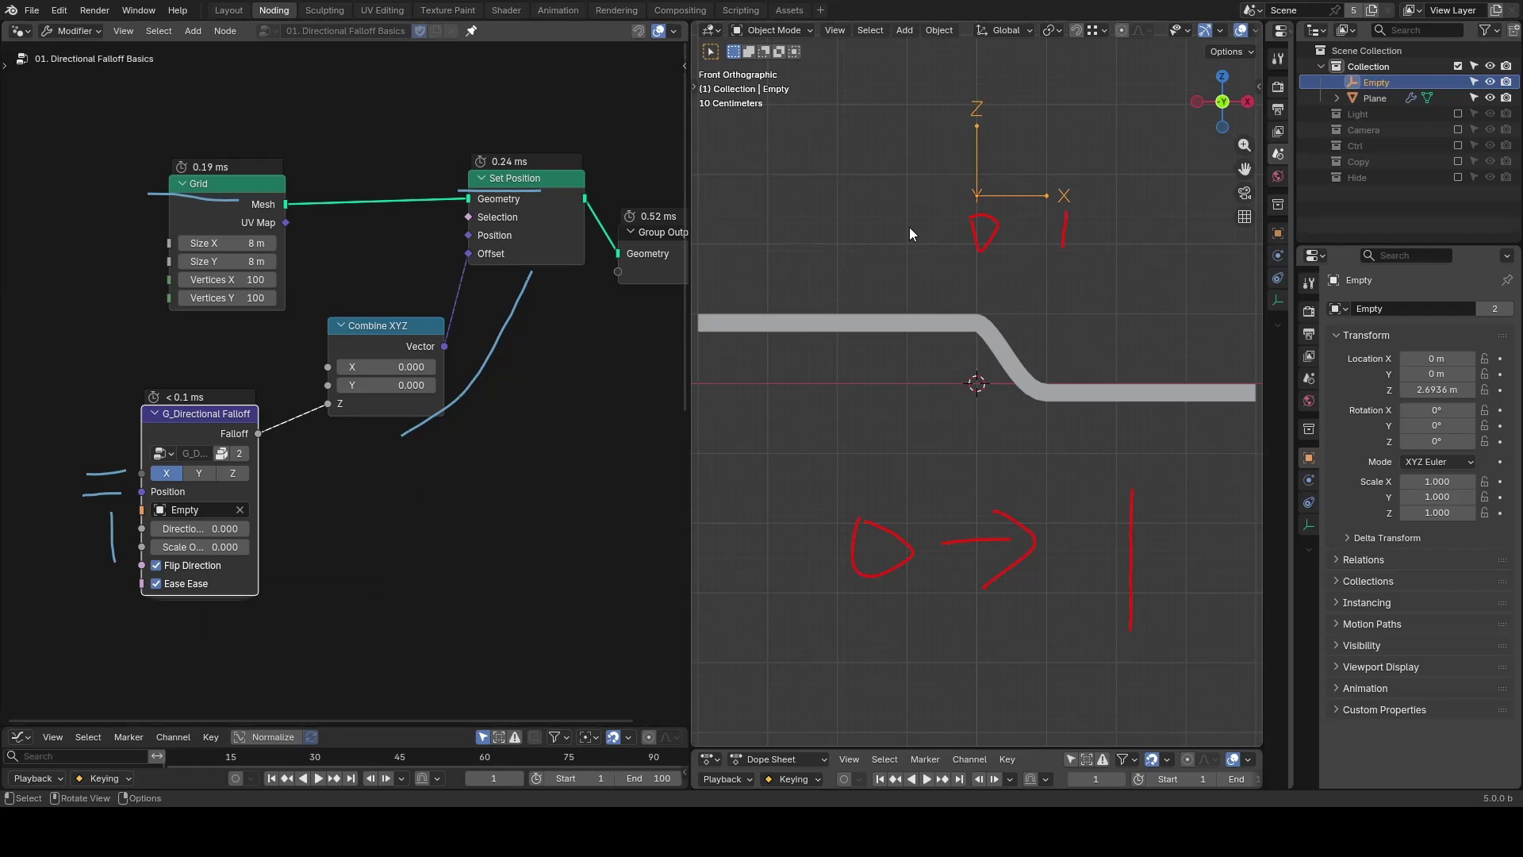
{"action": "mouse_move", "coordinate": [1064, 283]}
{"action": "left_mouse_down"}
{"action": "mouse_move", "coordinate": [1067, 268]}
{"action": "mouse_move", "coordinate": [994, 290]}
{"action": "mouse_move", "coordinate": [1033, 309]}
{"action": "left_mouse_up"}
{"action": "left_click_drag", "start_coordinate": [1089, 317], "coordinate": [1010, 269], "text": "ctrl"}
{"action": "key", "text": "Escape"}
Rotate the empty about -33.5° around the global Z axis.
{"action": "mouse_move", "coordinate": [1208, 598]}
{"action": "middle_mouse_down"}
{"action": "mouse_move", "coordinate": [1035, 343]}
{"action": "mouse_move", "coordinate": [1111, 298]}
{"action": "middle_mouse_up"}
{"action": "key", "text": "r"}
{"action": "key", "text": "z"}
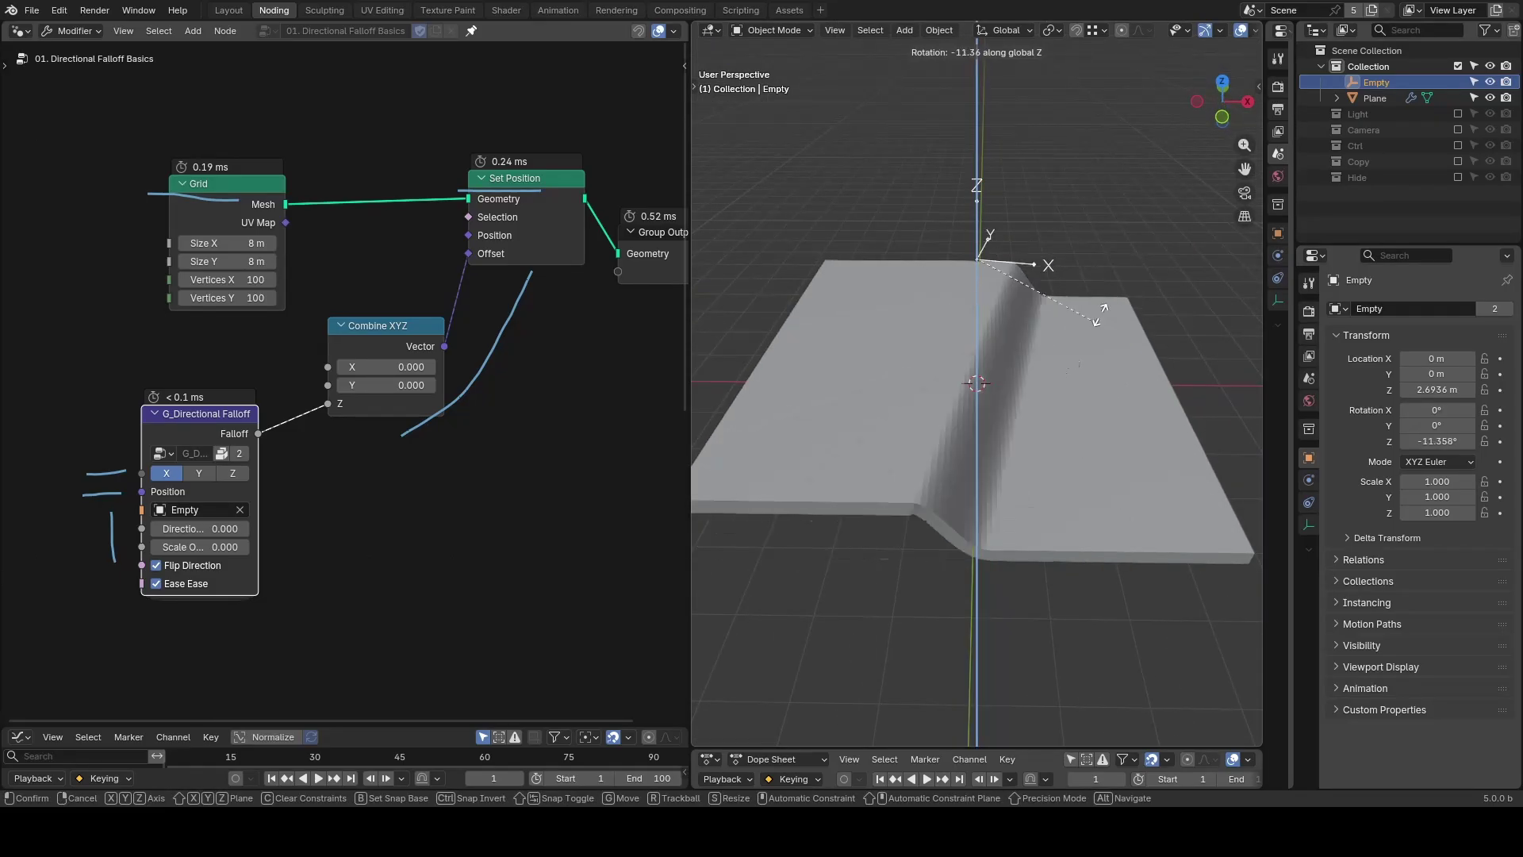
{"action": "left_click", "coordinate": [1070, 371]}
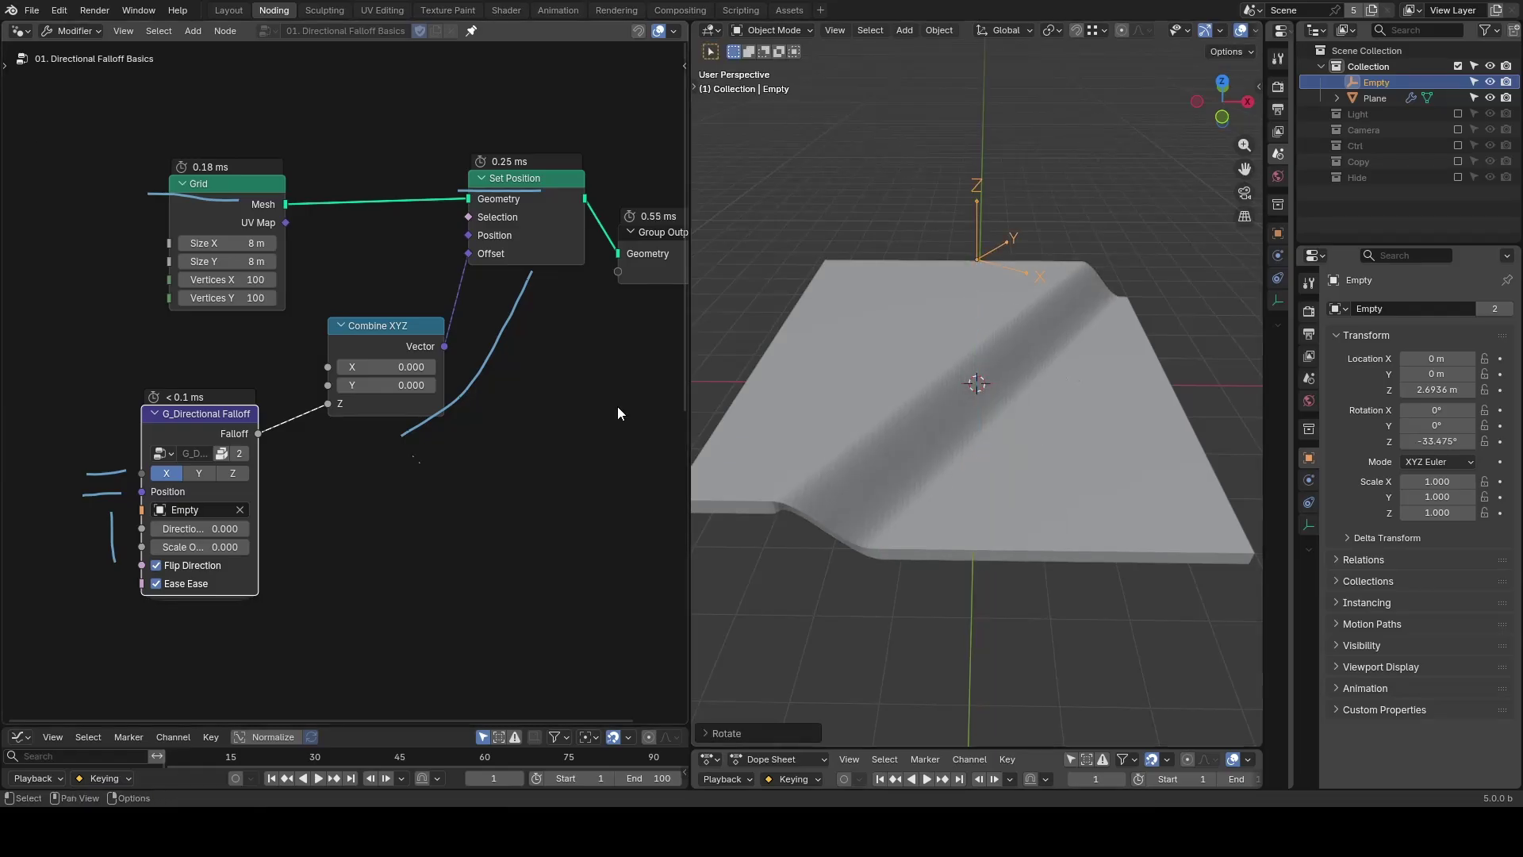
Annotate the object and offset settings of the G_Directional Falloff node and move the empty along global X to about 0.058 m.
{"action": "left_click_drag", "start_coordinate": [276, 516], "coordinate": [278, 555]}
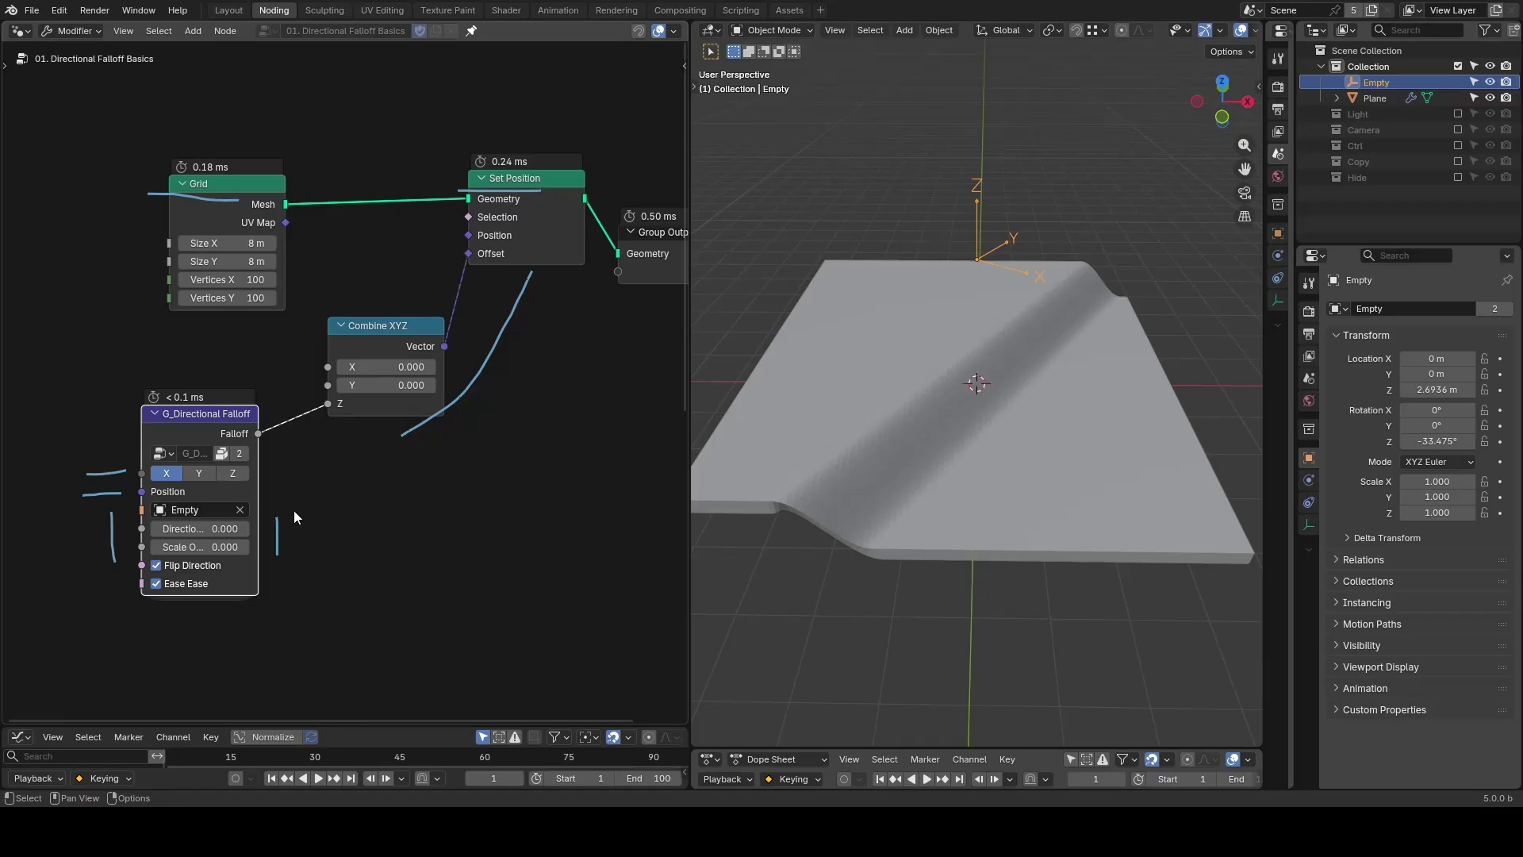
{"action": "key", "text": "g"}
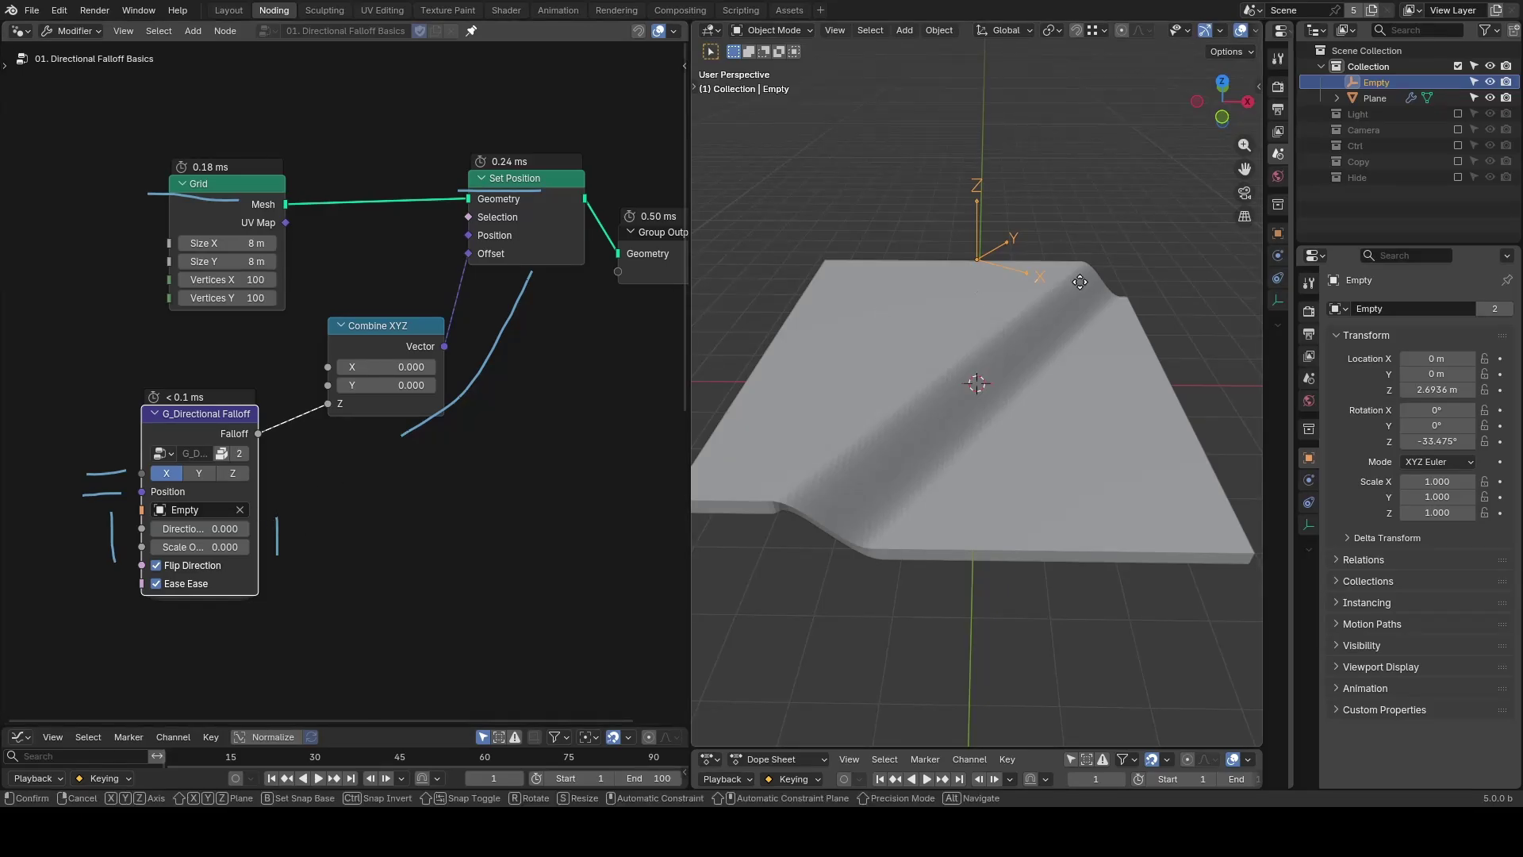
{"action": "key", "text": "x"}
{"action": "left_click", "coordinate": [1084, 307]}
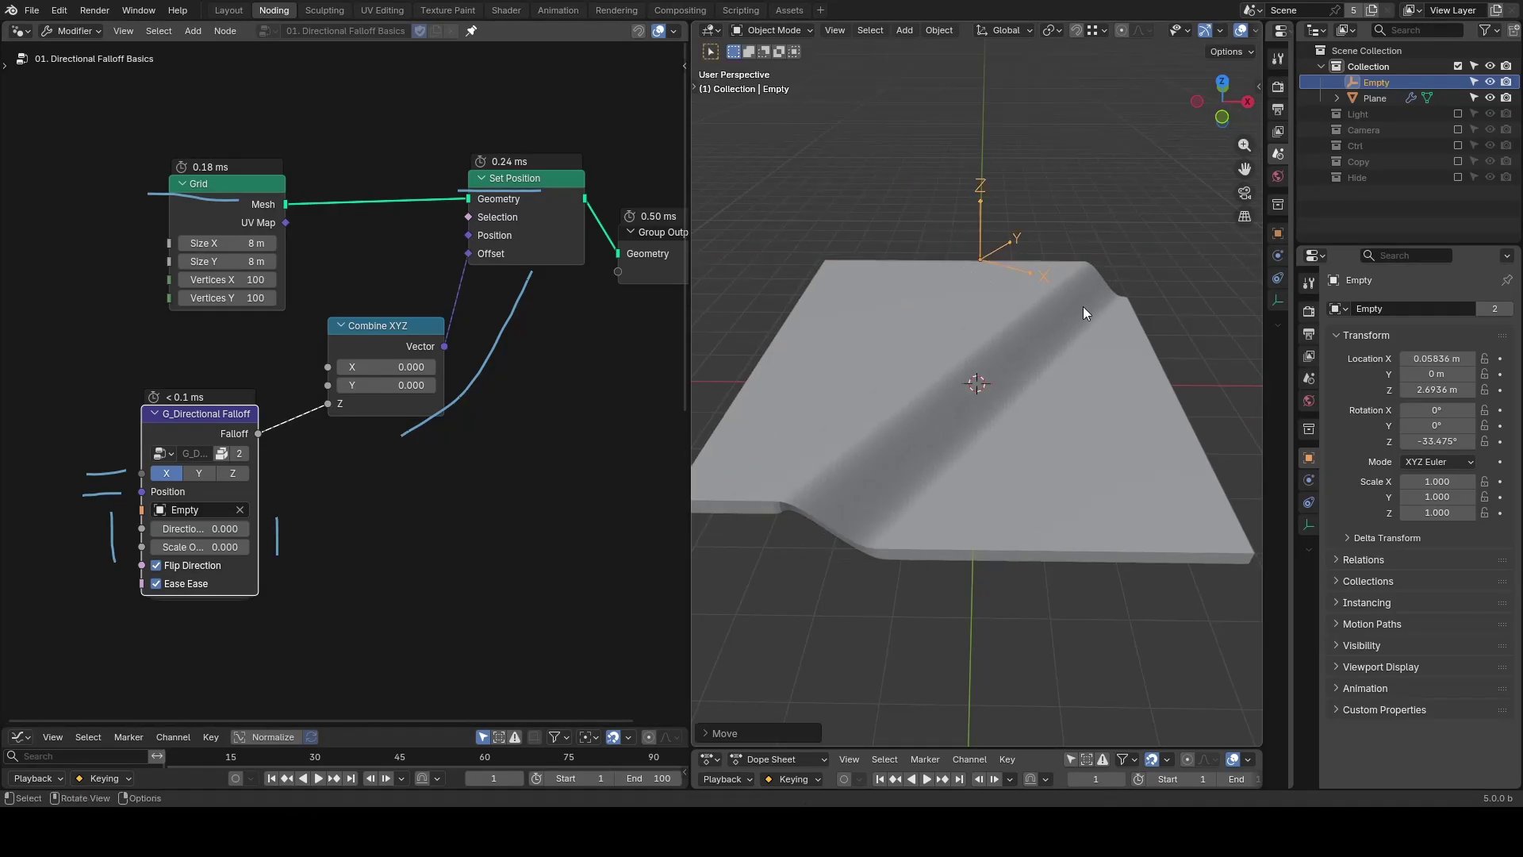
Try to move the empty along its local X axis.
{"action": "key", "text": "g"}
{"action": "key", "text": "x"}
{"action": "key", "text": "x"}
{"action": "key", "text": "Escape"}
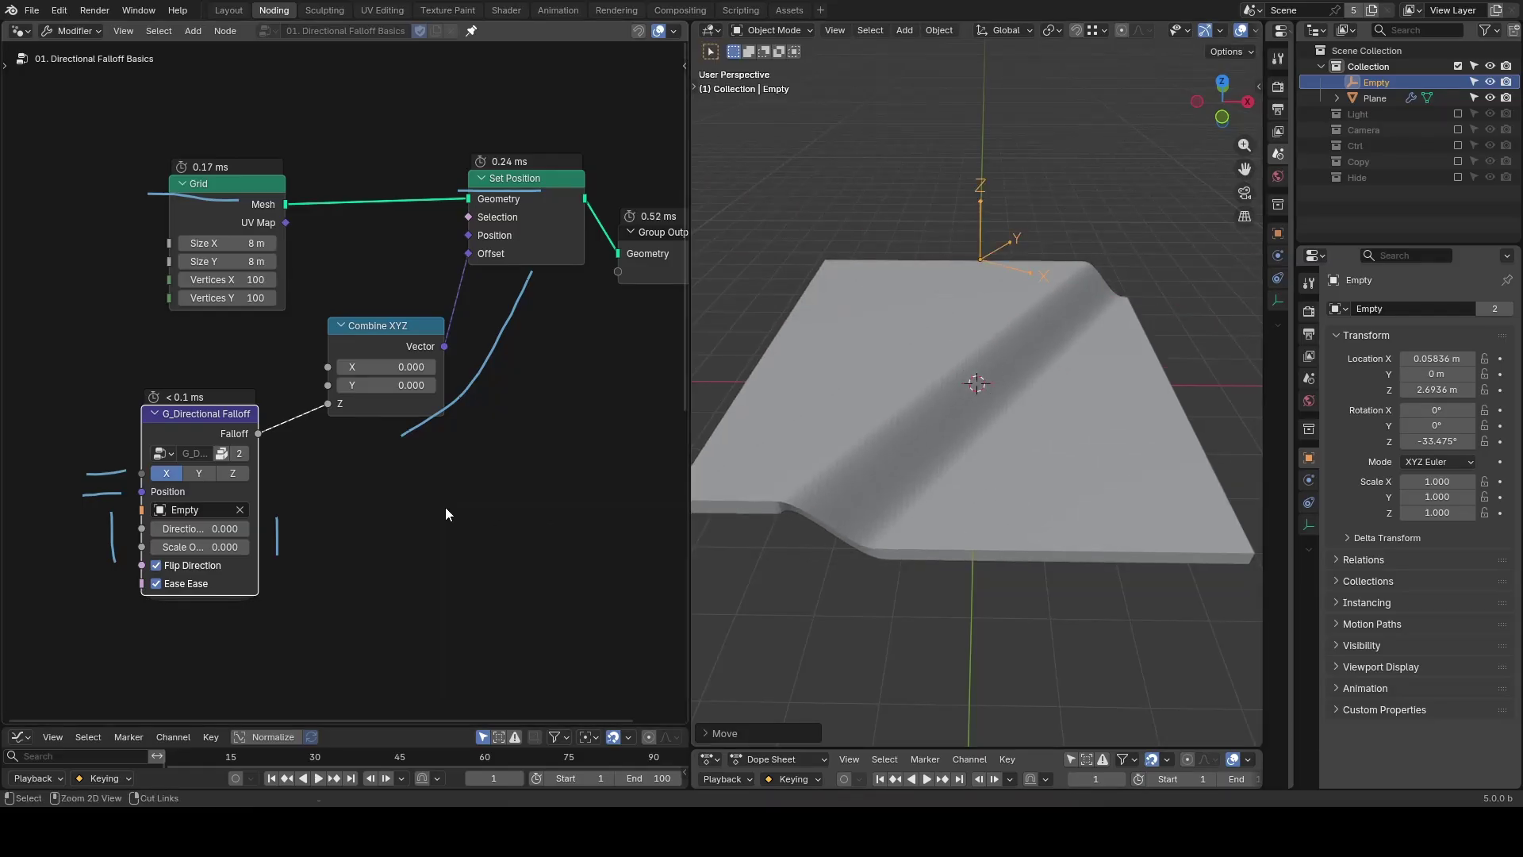
Add a G_Proximity Falloff group node in the empty space below the Set Position node.
{"action": "key", "text": "shift+a"}
{"action": "type", "text": "proximity fall"}
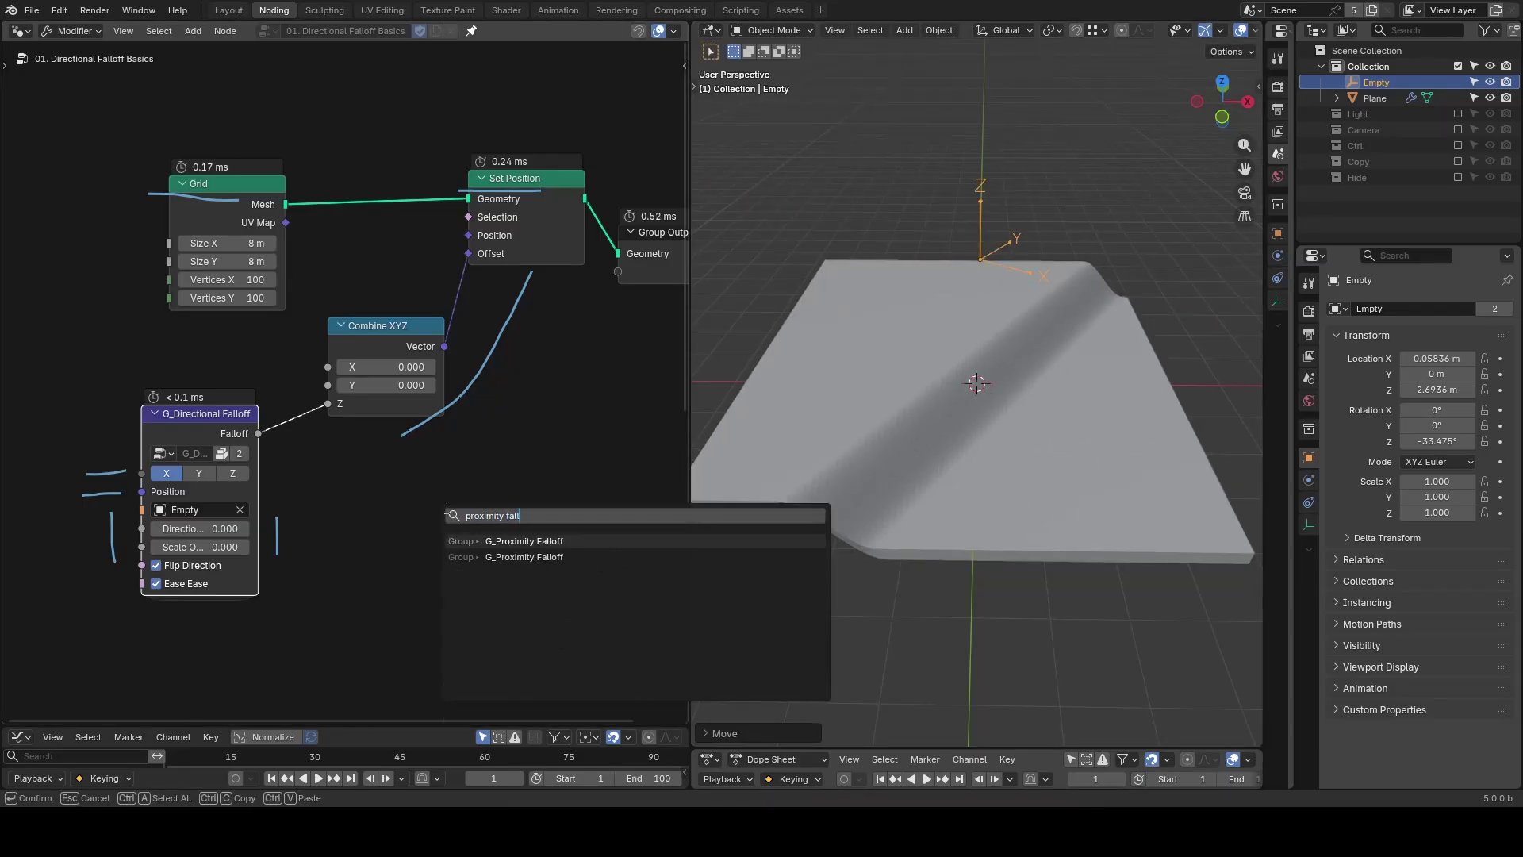
{"action": "key", "text": "Return"}
{"action": "left_click", "coordinate": [446, 572]}
Annotate the G_Proximity Falloff node with an arrow pointing to its Animation value.
{"action": "key", "text": "d"}
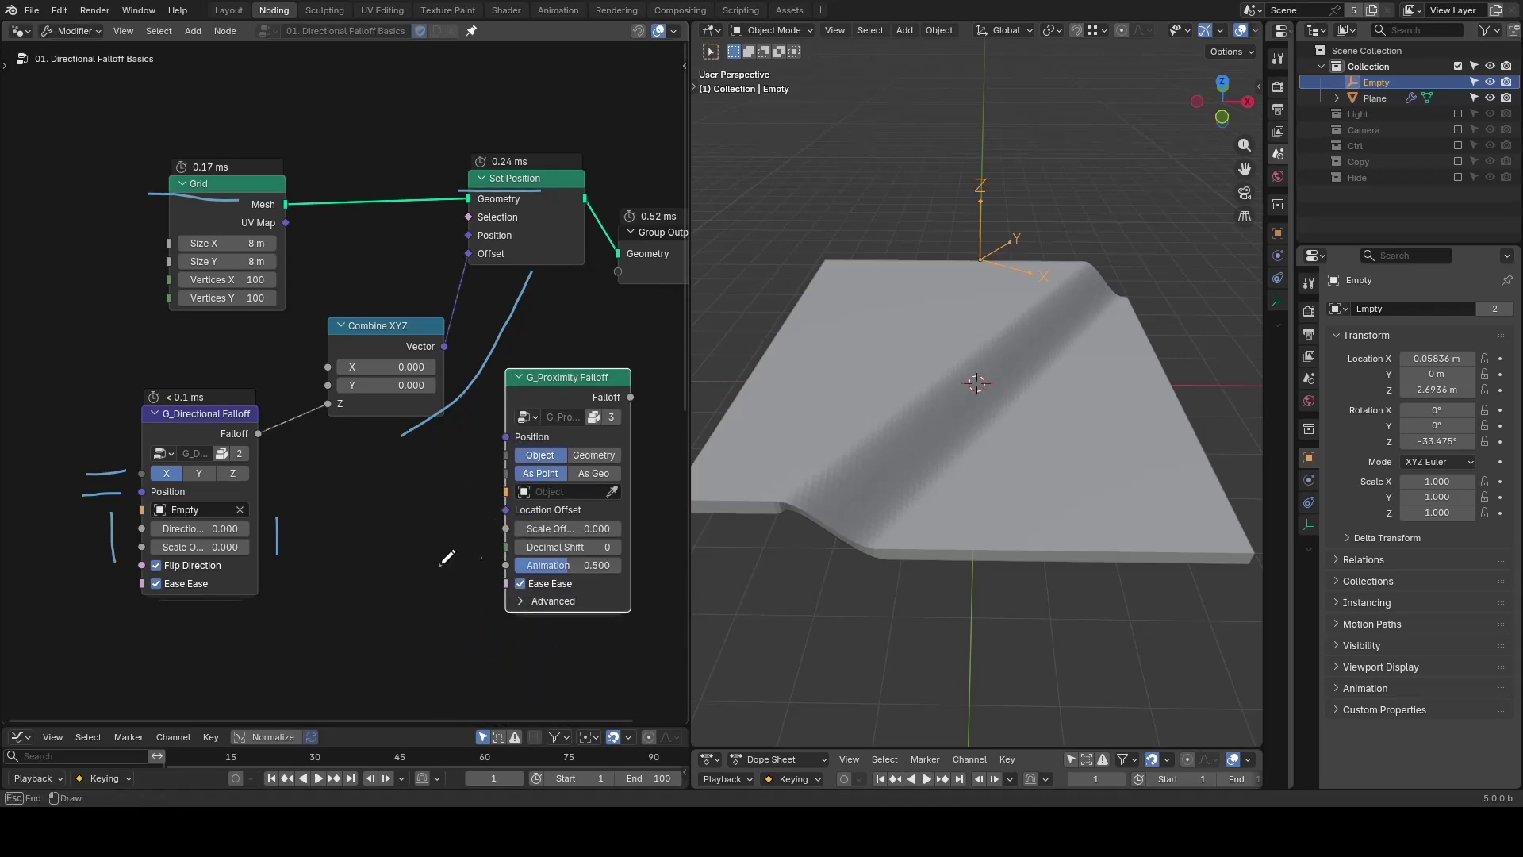
{"action": "left_click_drag", "start_coordinate": [441, 564], "coordinate": [486, 550]}
{"action": "key", "text": "Escape"}
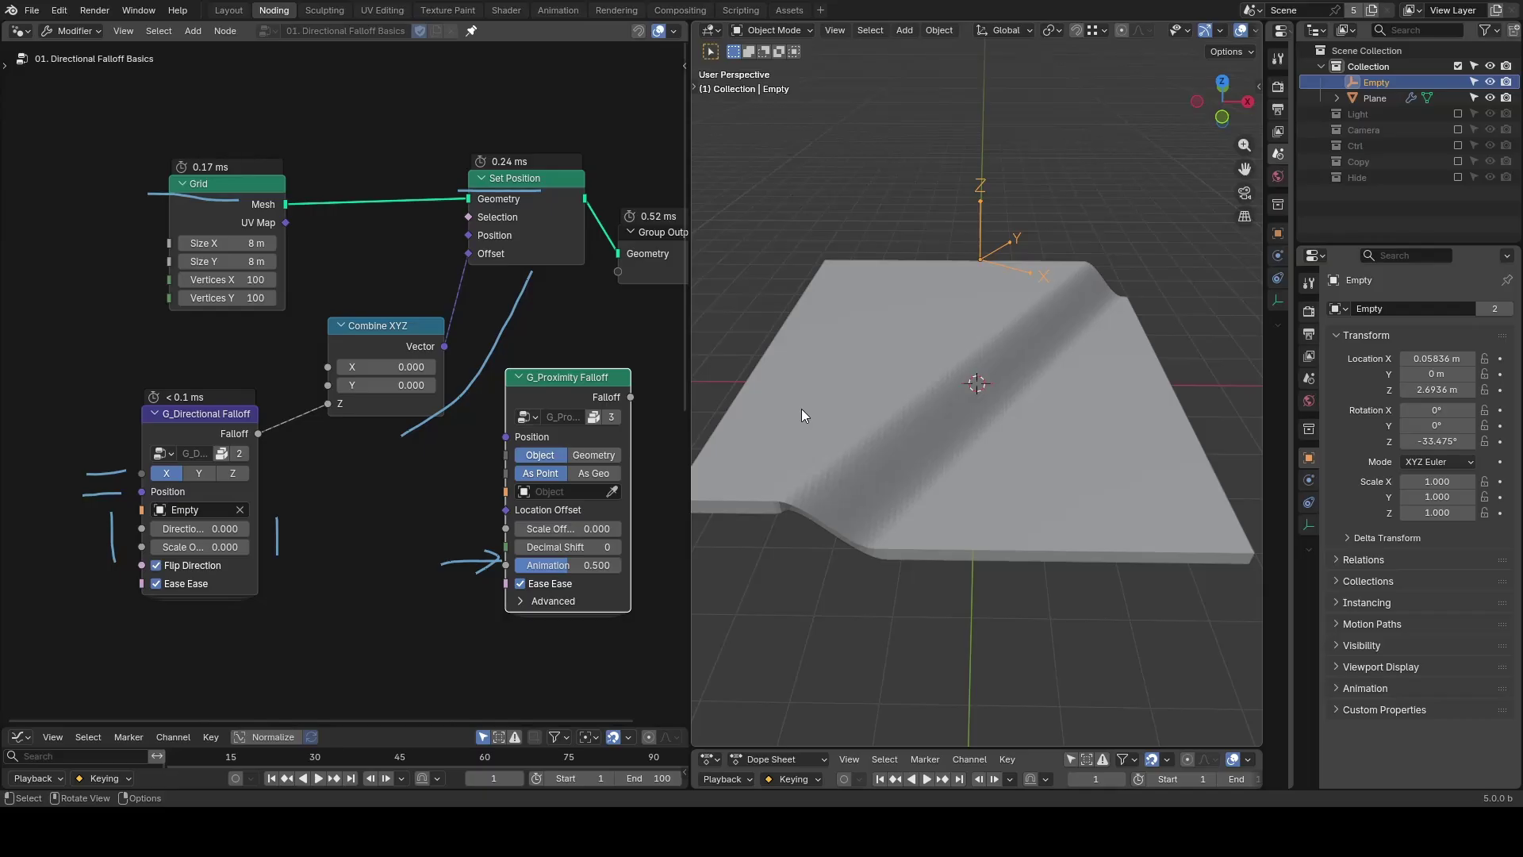
Clear the empty's rotation, move it along X to about 3.27 m and keyframe its location at frame 1.
{"action": "left_click_drag", "start_coordinate": [959, 749], "coordinate": [976, 596]}
{"action": "key", "text": "alt+r"}
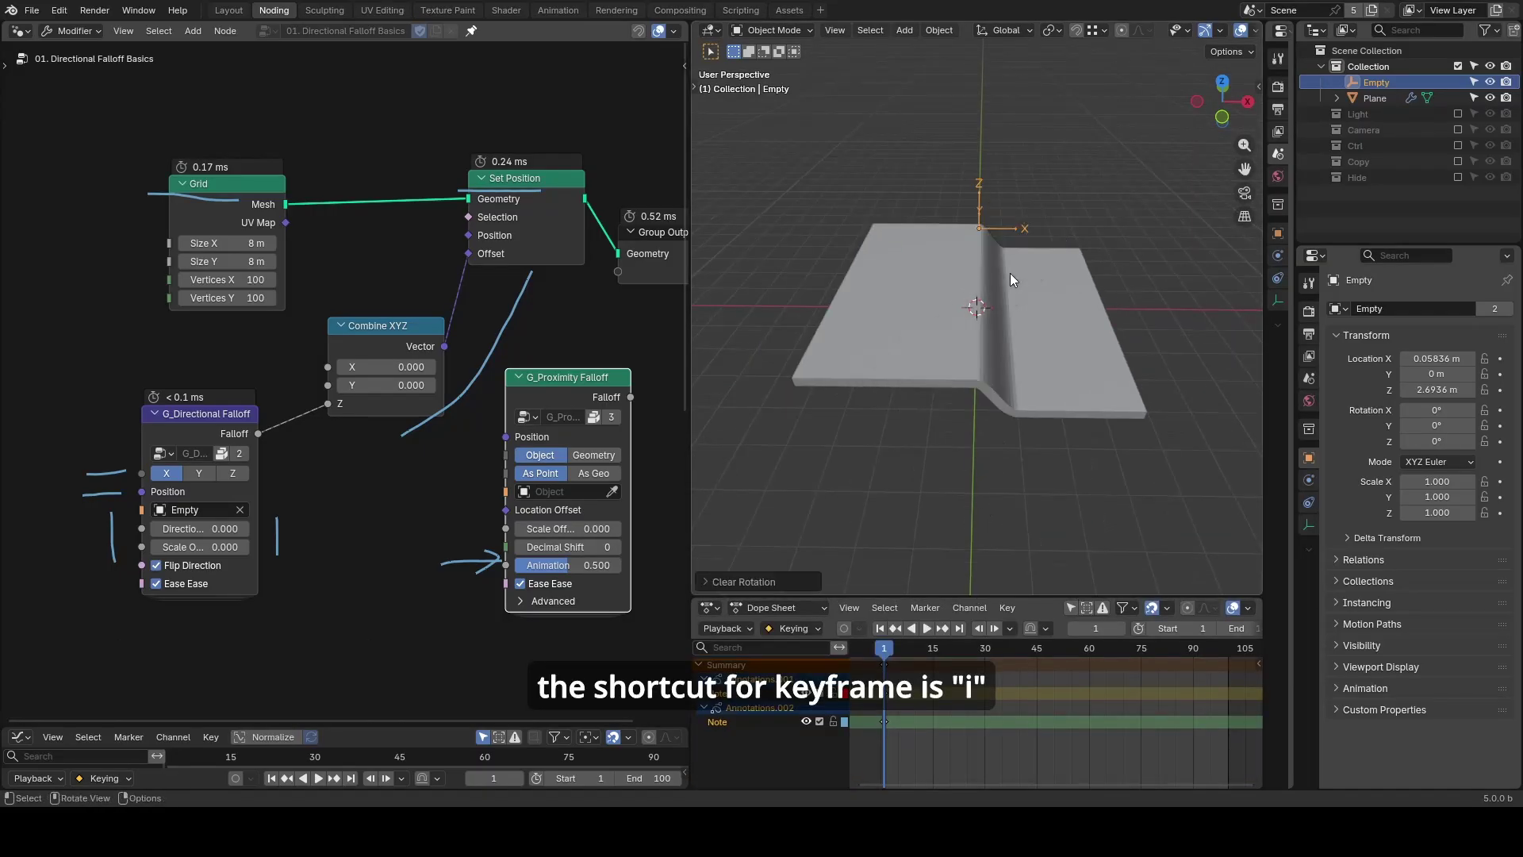
{"action": "key", "text": "g"}
{"action": "key", "text": "x"}
{"action": "left_click", "coordinate": [1125, 279]}
{"action": "key", "text": "i"}
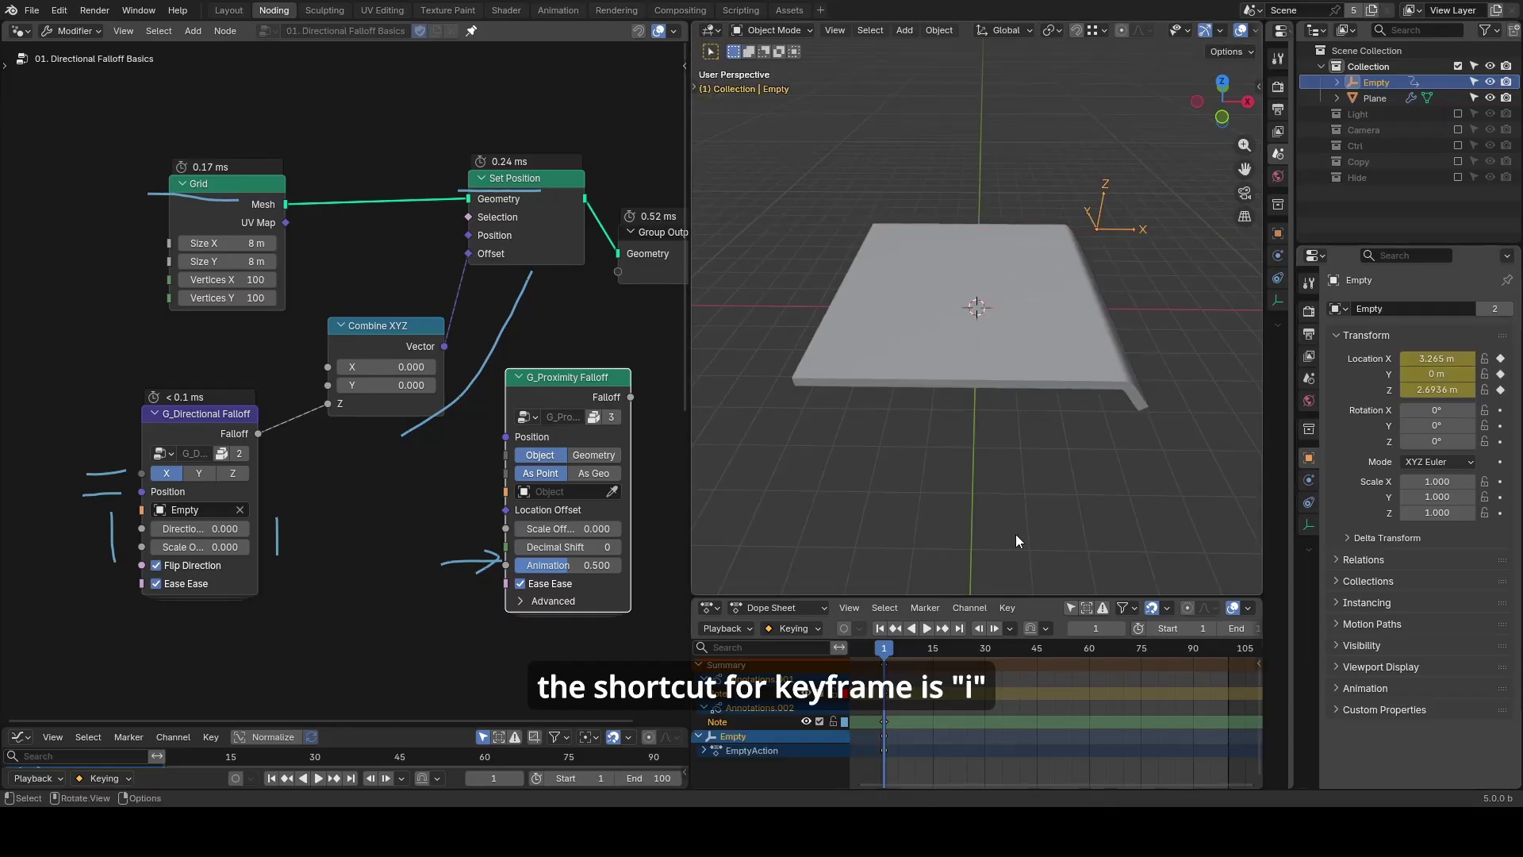
Keyframe the empty's location at frame 67 with X moved to about -3.80 m, and play the animation.
{"action": "left_click_drag", "start_coordinate": [945, 645], "coordinate": [1113, 647]}
{"action": "key", "text": "g"}
{"action": "key", "text": "x"}
{"action": "left_click", "coordinate": [826, 312]}
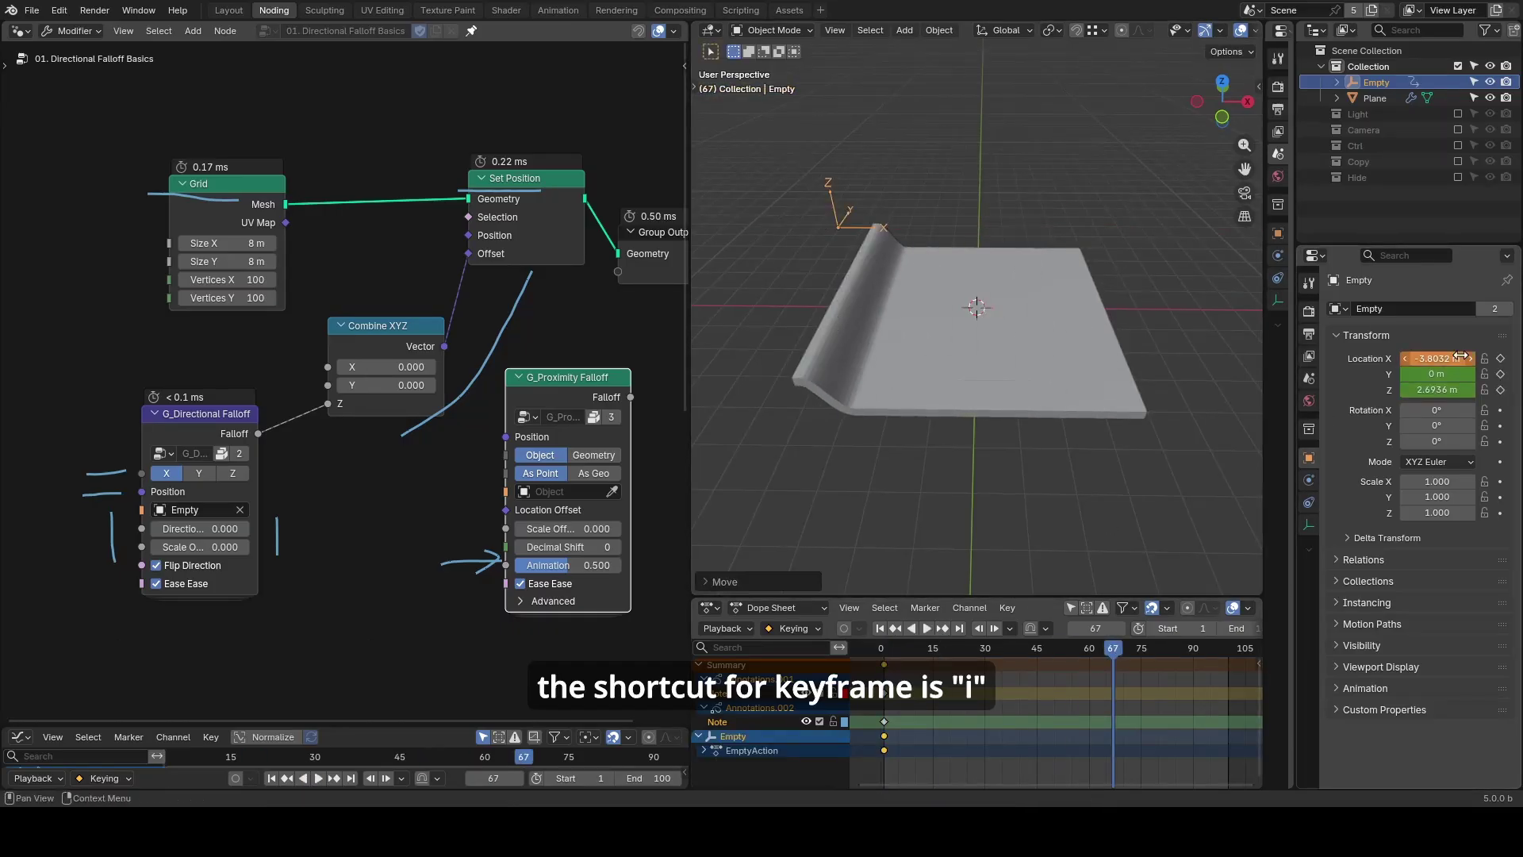
{"action": "key", "text": "i"}
{"action": "key", "text": "space"}
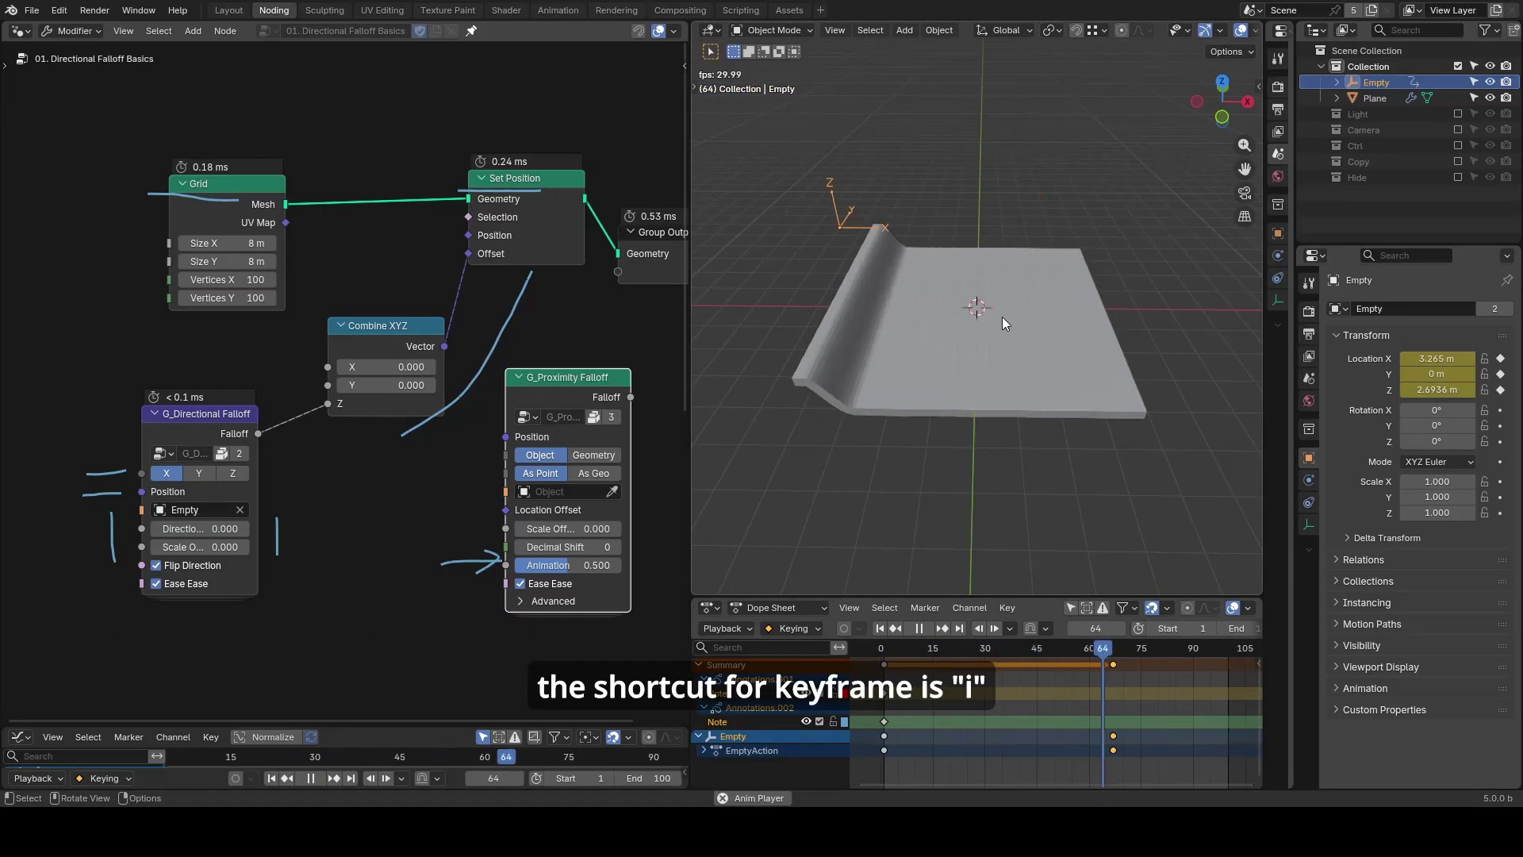
{"action": "key", "text": "space"}
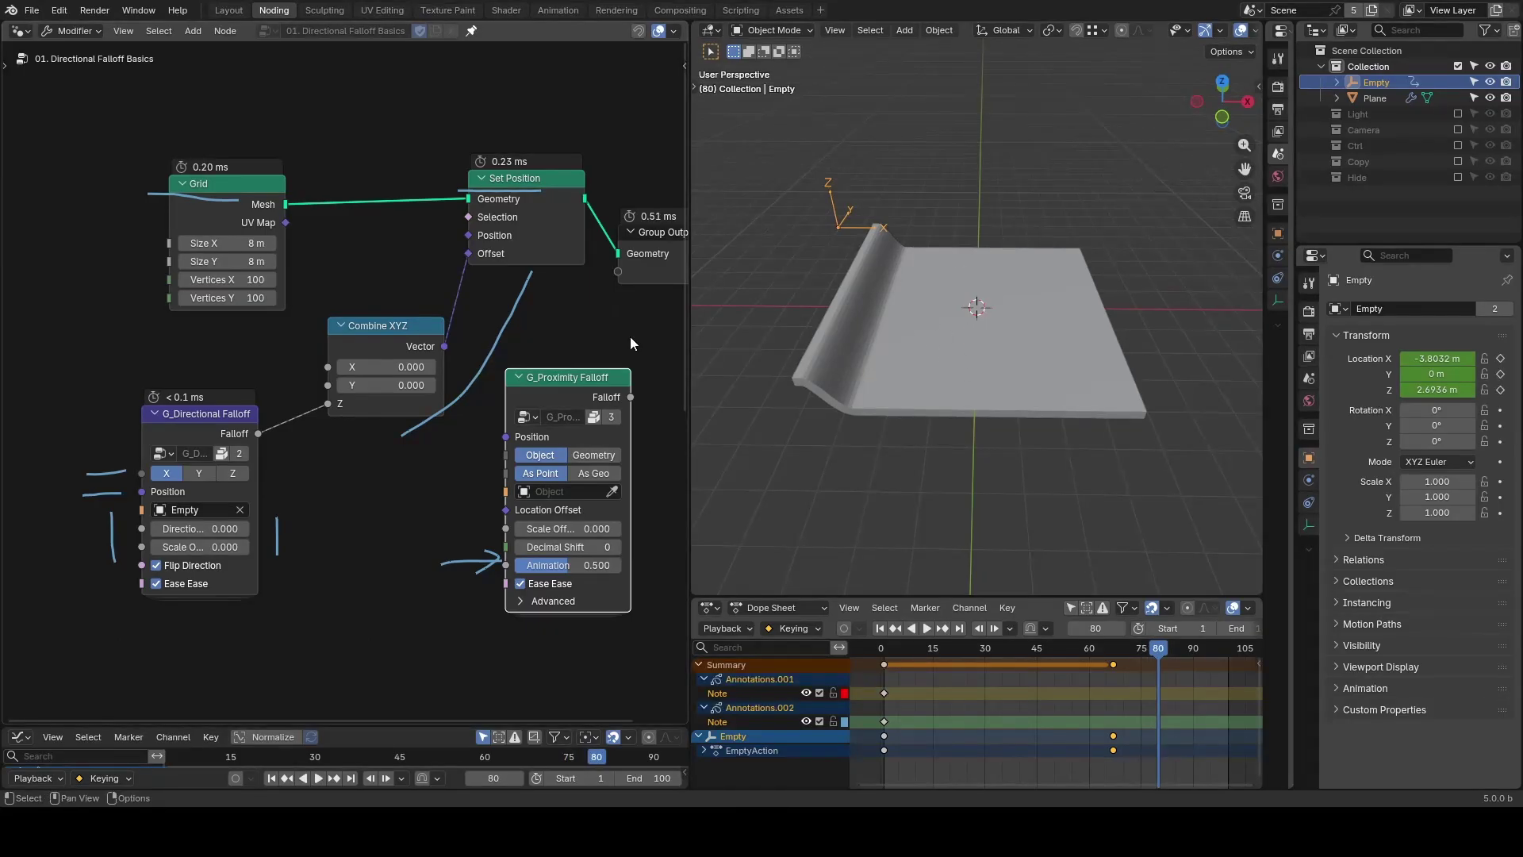
Erase the annotations around the nodes and add a G_Bounding Box Falloff group node to the left of G_Directional Falloff.
{"action": "mouse_move", "coordinate": [630, 337]}
{"action": "right_mouse_down"}
{"action": "mouse_move", "coordinate": [625, 260]}
{"action": "mouse_move", "coordinate": [225, 175]}
{"action": "mouse_move", "coordinate": [243, 404]}
{"action": "mouse_move", "coordinate": [537, 216]}
{"action": "mouse_move", "coordinate": [455, 593]}
{"action": "mouse_move", "coordinate": [488, 573]}
{"action": "right_mouse_up"}
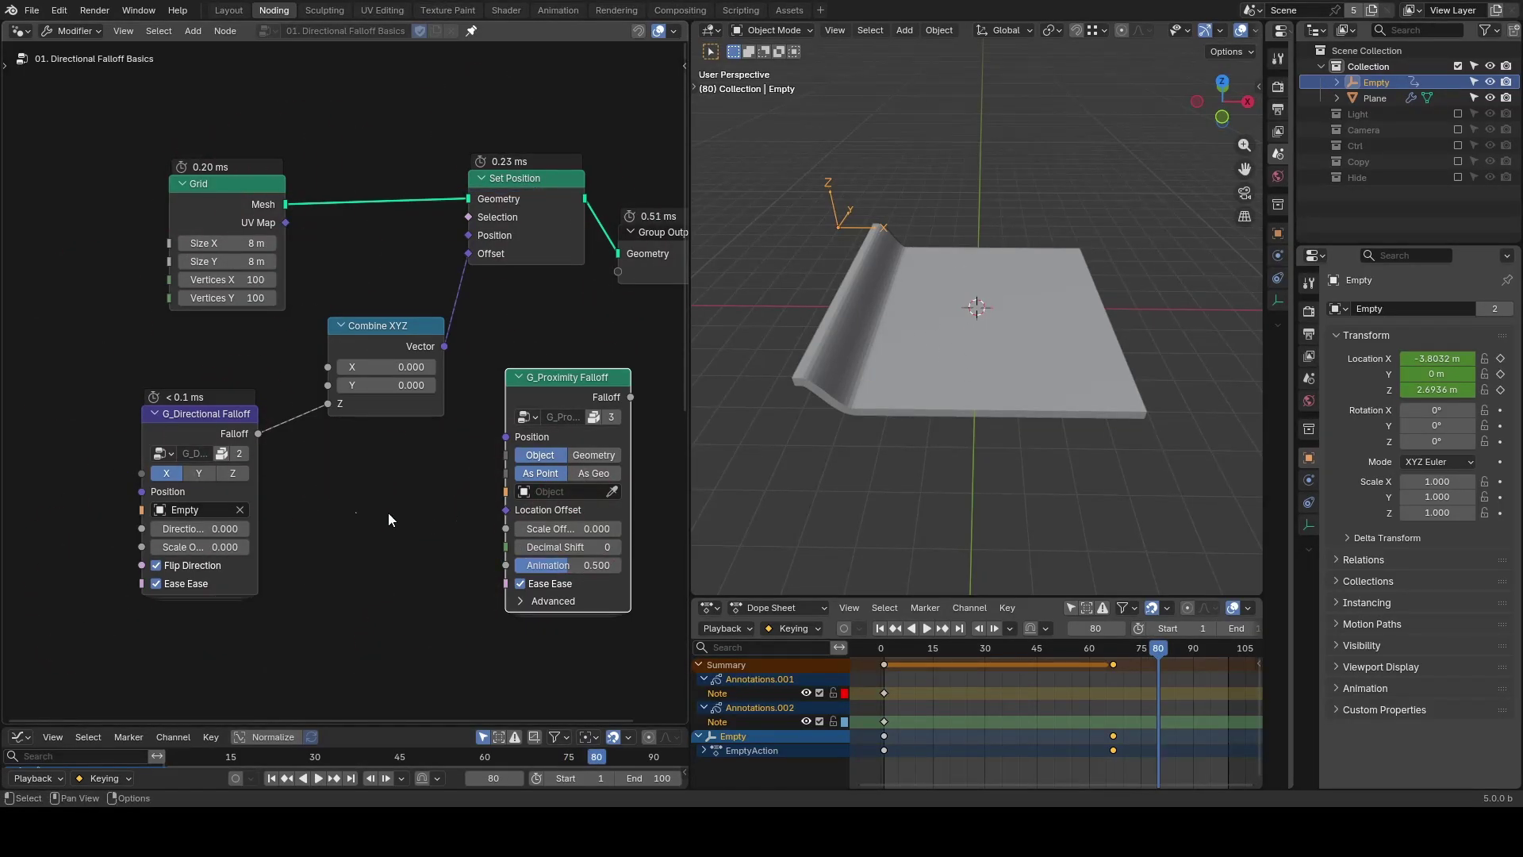
{"action": "middle_click_drag", "start_coordinate": [388, 512], "coordinate": [646, 432]}
{"action": "key", "text": "shift+a"}
{"action": "type", "text": "b"}
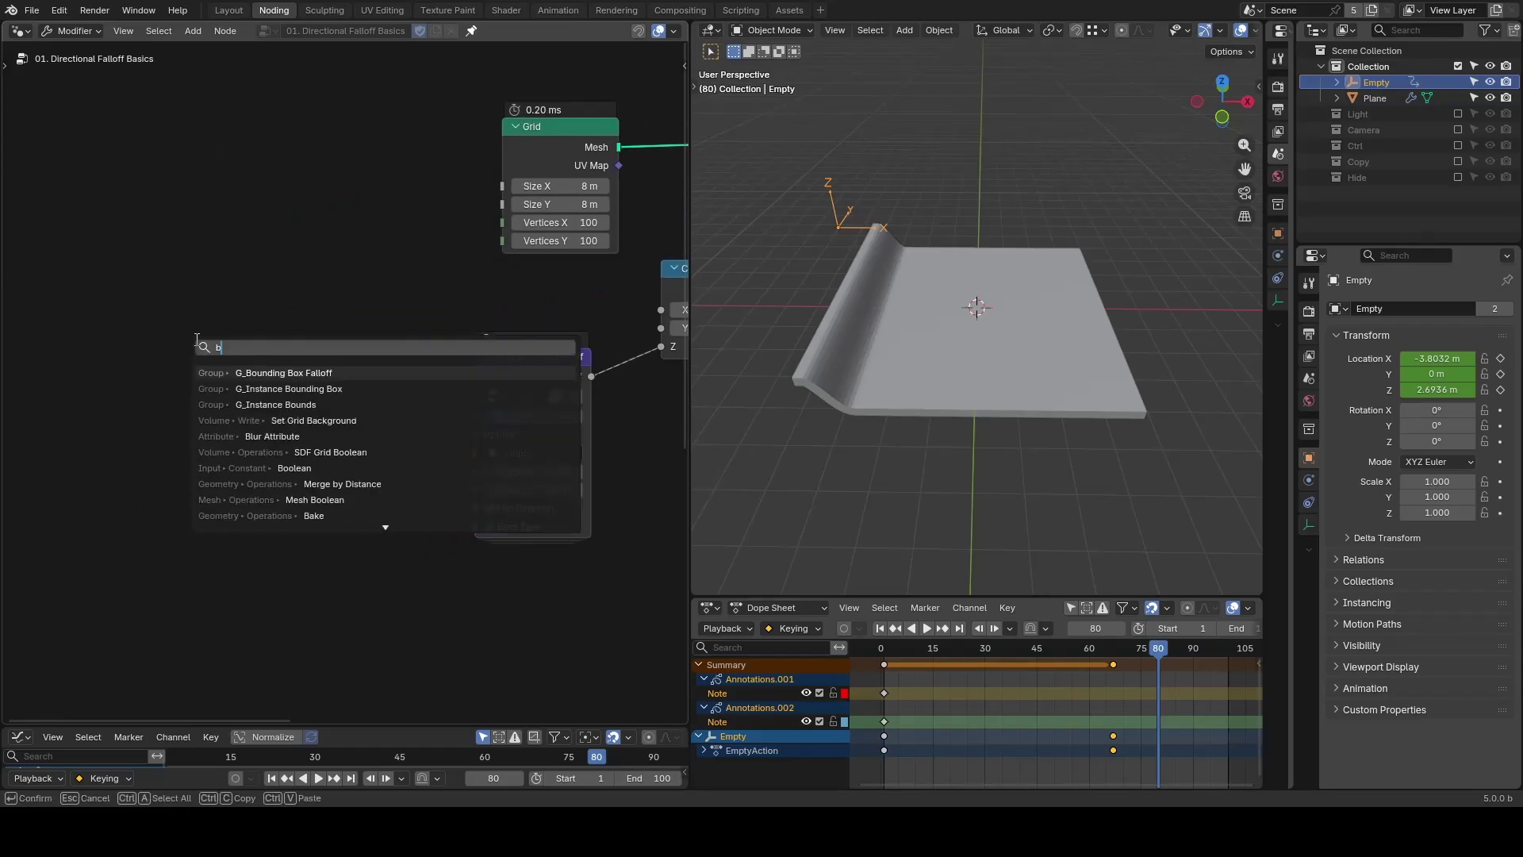
{"action": "type", "text": "ounding box fall"}
{"action": "key", "text": "Return"}
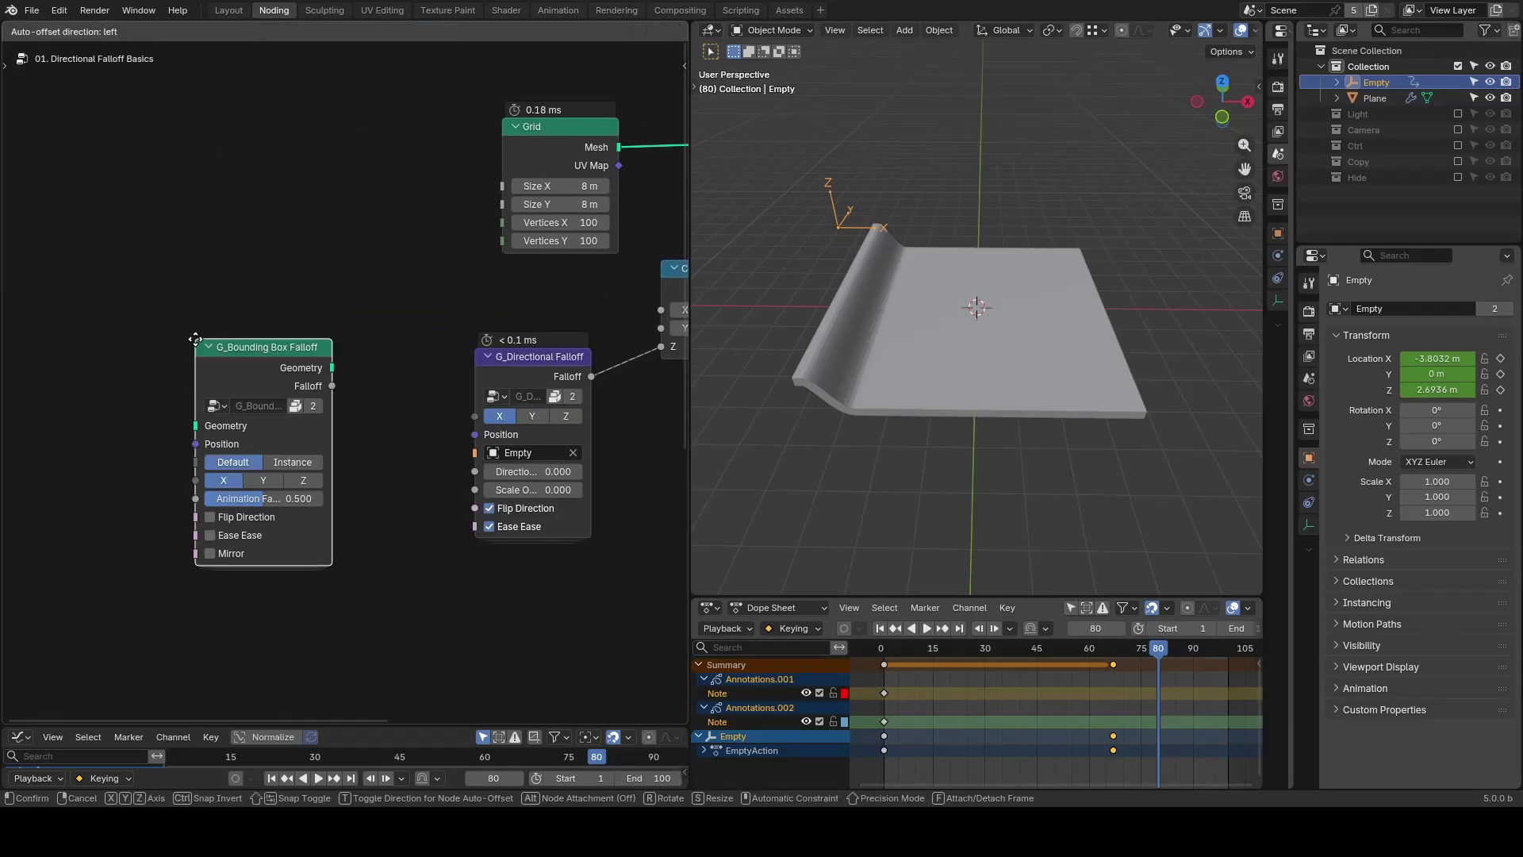
{"action": "left_click", "coordinate": [95, 350]}
Annotate the gap between G_Bounding Box Falloff and G_Directional Falloff with a blue double-headed arrow and a curved line beneath it.
{"action": "left_click_drag", "start_coordinate": [264, 399], "coordinate": [416, 379]}
{"action": "mouse_move", "coordinate": [403, 363]}
{"action": "left_mouse_down"}
{"action": "mouse_move", "coordinate": [421, 372]}
{"action": "mouse_move", "coordinate": [414, 401]}
{"action": "left_mouse_up"}
{"action": "left_click_drag", "start_coordinate": [298, 379], "coordinate": [300, 411]}
{"action": "left_click_drag", "start_coordinate": [240, 494], "coordinate": [446, 418]}
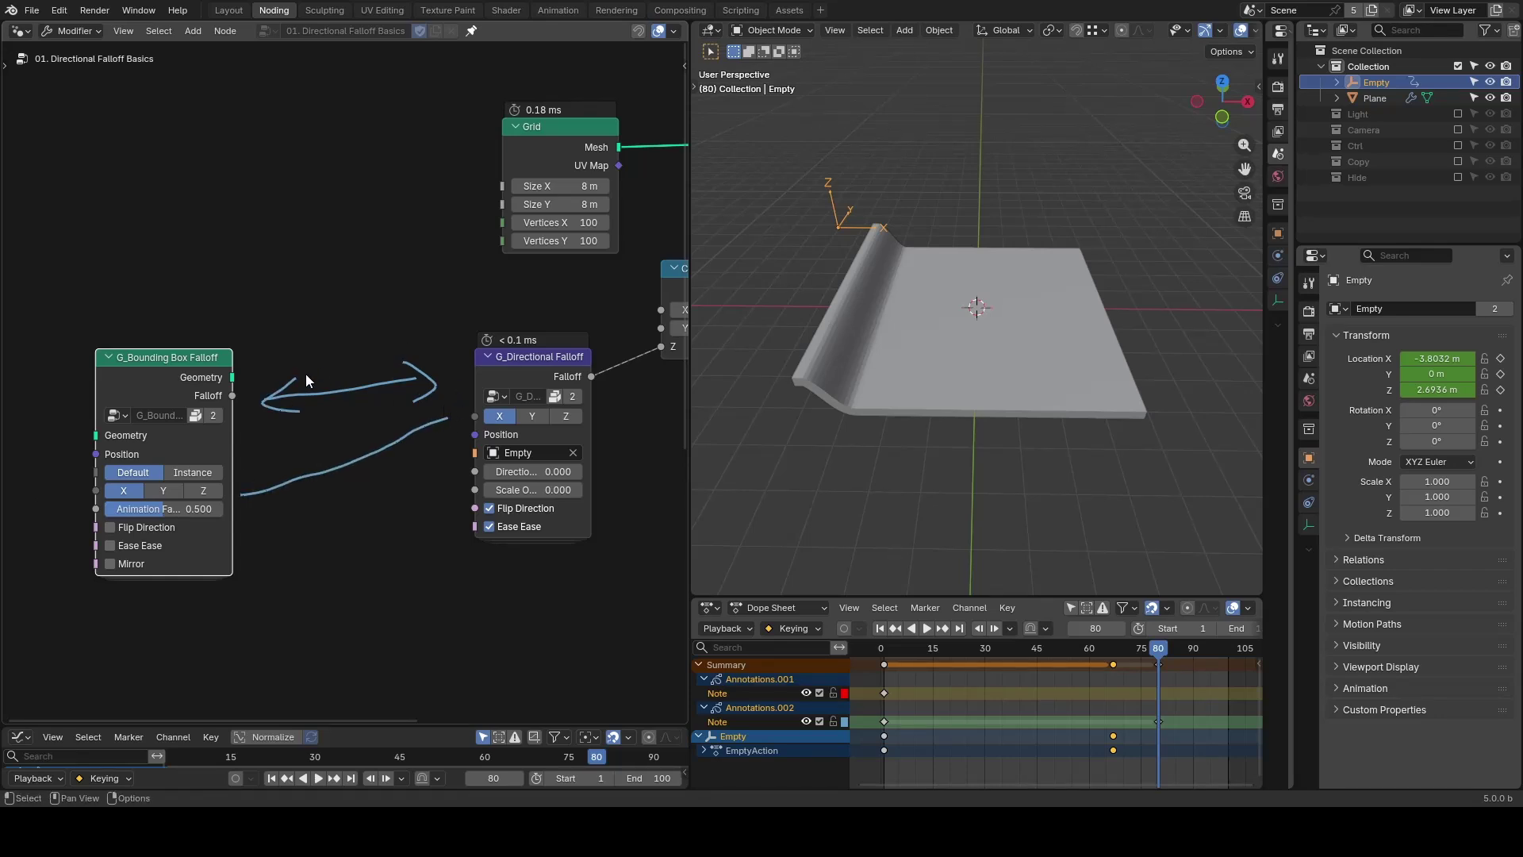
{"action": "left_click_drag", "start_coordinate": [127, 373], "coordinate": [181, 372]}
Add a G_Center Falloff group node below Combine XYZ, between G_Directional Falloff and G_Proximity Falloff.
{"action": "mouse_move", "coordinate": [430, 537]}
{"action": "middle_mouse_down"}
{"action": "mouse_move", "coordinate": [164, 426]}
{"action": "mouse_move", "coordinate": [89, 423]}
{"action": "middle_mouse_up"}
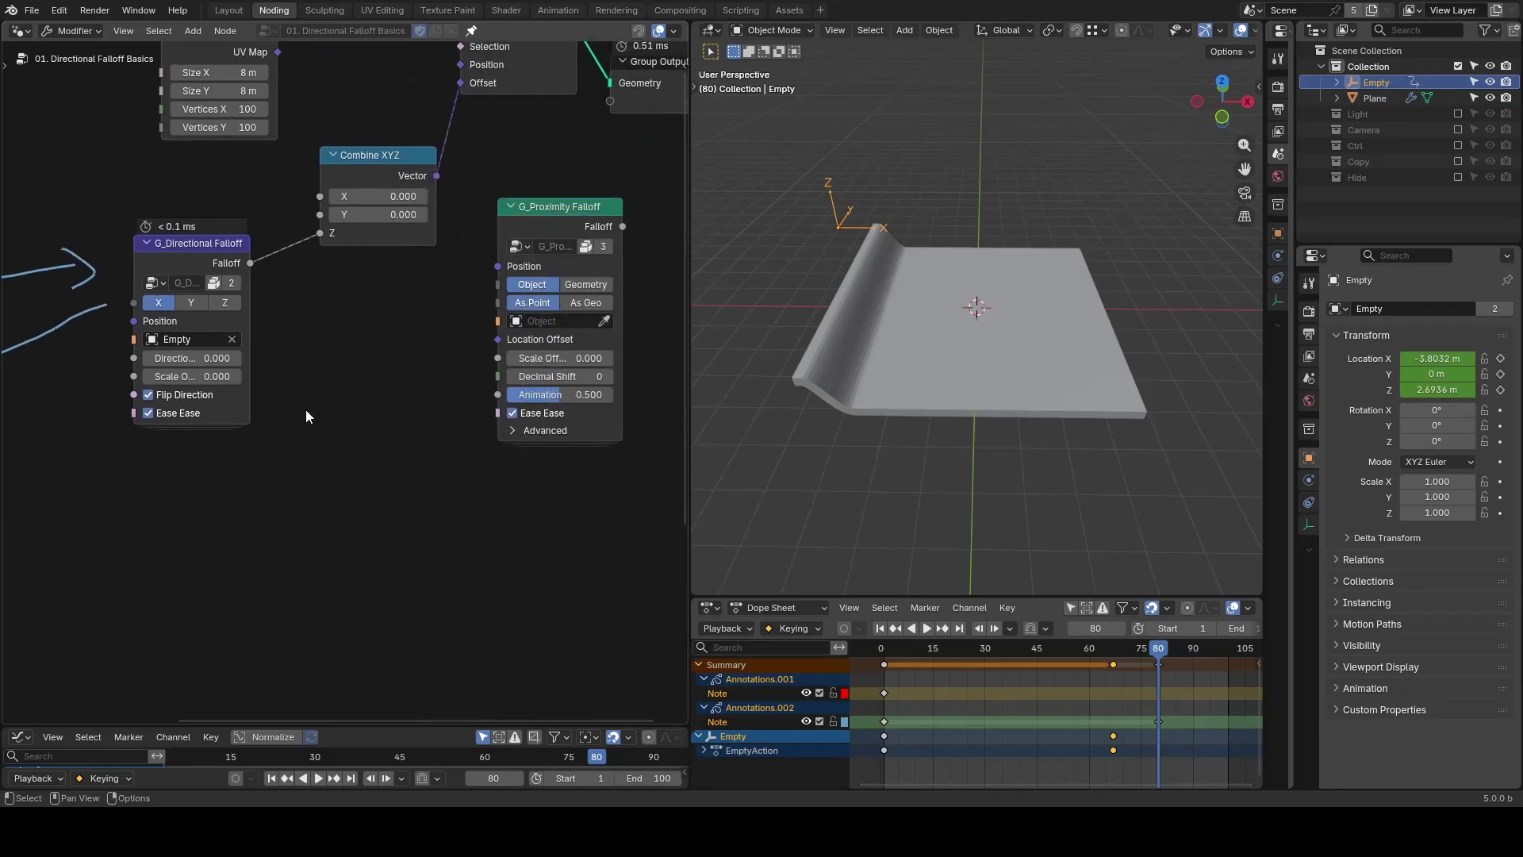
{"action": "key", "text": "shift+a"}
{"action": "type", "text": "center fal"}
{"action": "key", "text": "Return"}
{"action": "left_click", "coordinate": [298, 415]}
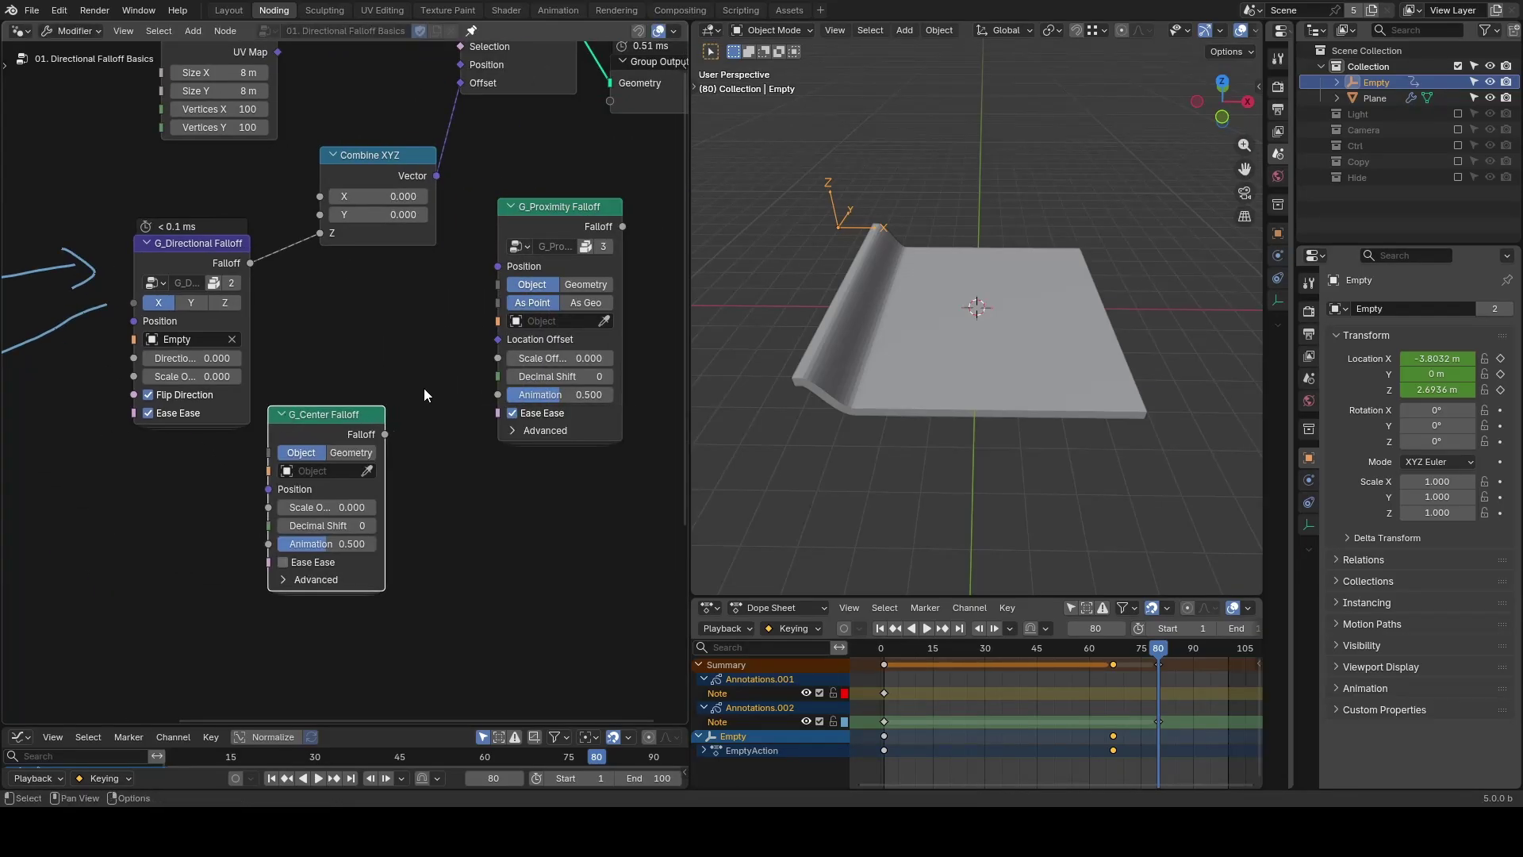
Draw a double-headed arrow between G_Center Falloff and G_Proximity Falloff, and erase the strokes beside G_Directional Falloff.
{"action": "mouse_move", "coordinate": [392, 395]}
{"action": "left_mouse_down"}
{"action": "mouse_move", "coordinate": [486, 254]}
{"action": "mouse_move", "coordinate": [481, 284]}
{"action": "left_mouse_up"}
{"action": "left_click_drag", "start_coordinate": [403, 344], "coordinate": [417, 396]}
{"action": "middle_click_drag", "start_coordinate": [238, 317], "coordinate": [483, 439]}
{"action": "mouse_move", "coordinate": [340, 393]}
{"action": "right_mouse_down"}
{"action": "mouse_move", "coordinate": [119, 459]}
{"action": "mouse_move", "coordinate": [349, 432]}
{"action": "right_mouse_up"}
Shift the Grid node left and set its Size X and Size Y to 12.3 m, marking the viewport fold with a red stroke.
{"action": "left_click_drag", "start_coordinate": [464, 137], "coordinate": [169, 138]}
{"action": "middle_click_drag", "start_coordinate": [303, 264], "coordinate": [307, 358]}
{"action": "scroll", "coordinate": [307, 359], "scroll_direction": "down", "scroll_amount": 2}
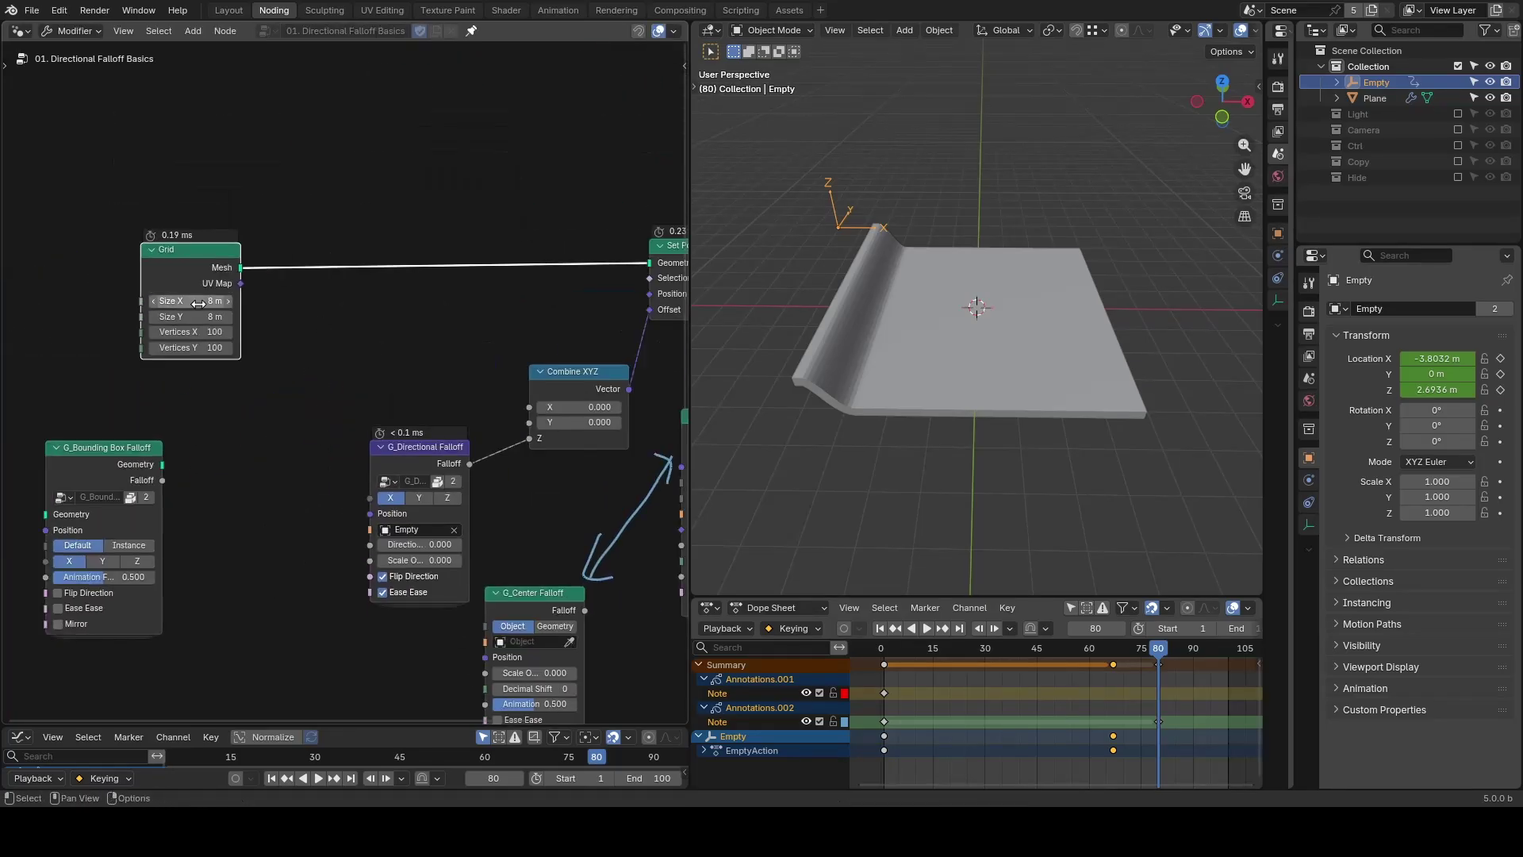
{"action": "mouse_move", "coordinate": [198, 303]}
{"action": "left_mouse_down"}
{"action": "mouse_move", "coordinate": [249, 303]}
{"action": "mouse_move", "coordinate": [169, 303]}
{"action": "mouse_move", "coordinate": [223, 303]}
{"action": "left_mouse_up"}
{"action": "left_click_drag", "start_coordinate": [908, 195], "coordinate": [888, 245]}
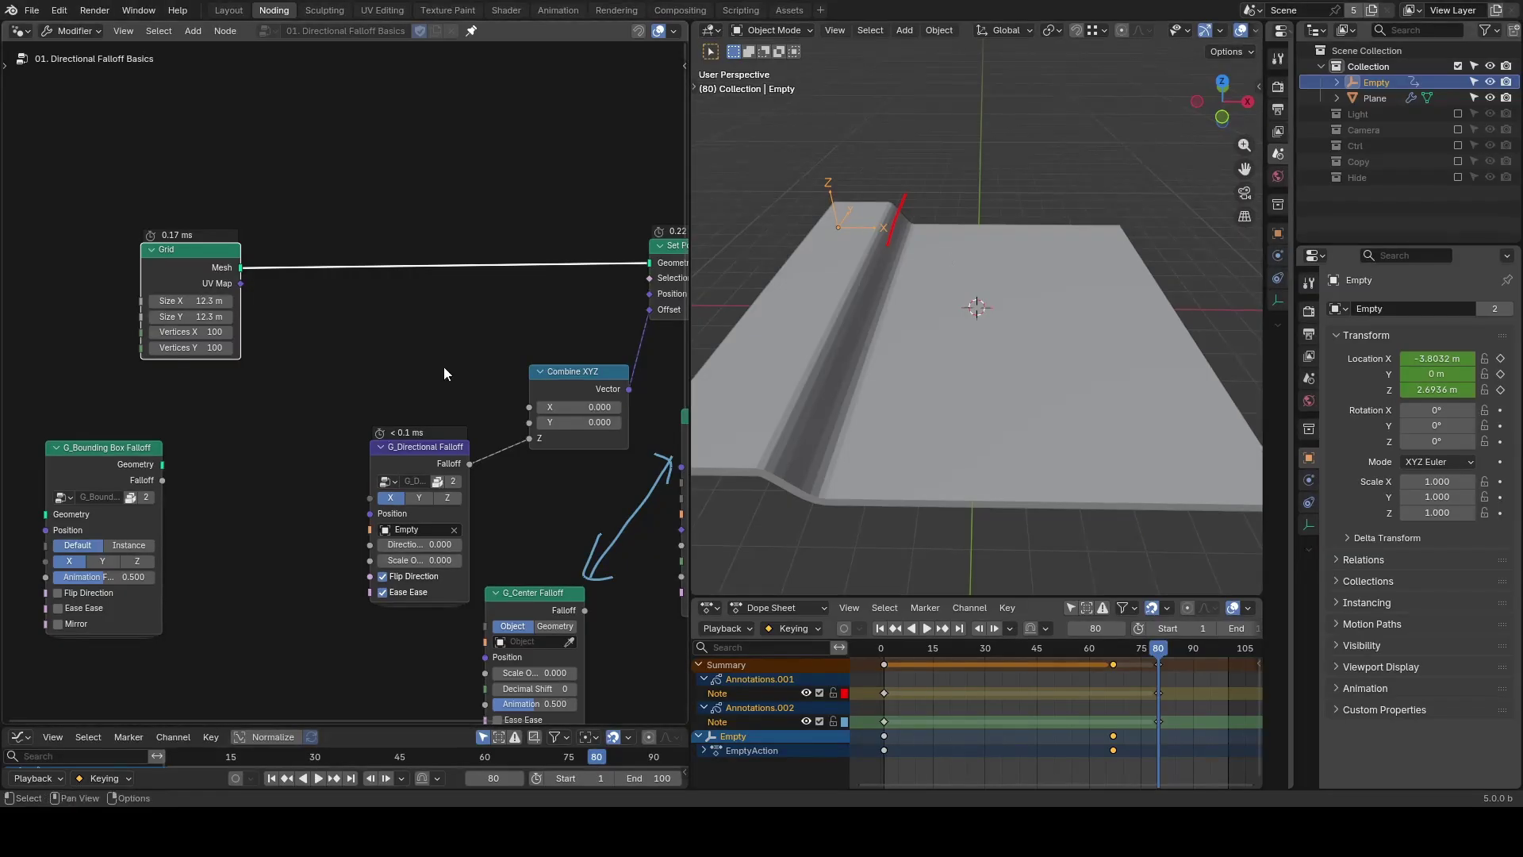
Place G_Bounding Box Falloff after the Grid, feed Mesh into its Geometry, and connect its Falloff to Combine XYZ's Z.
{"action": "left_click_drag", "start_coordinate": [126, 447], "coordinate": [341, 309]}
{"action": "left_click_drag", "start_coordinate": [167, 249], "coordinate": [260, 376]}
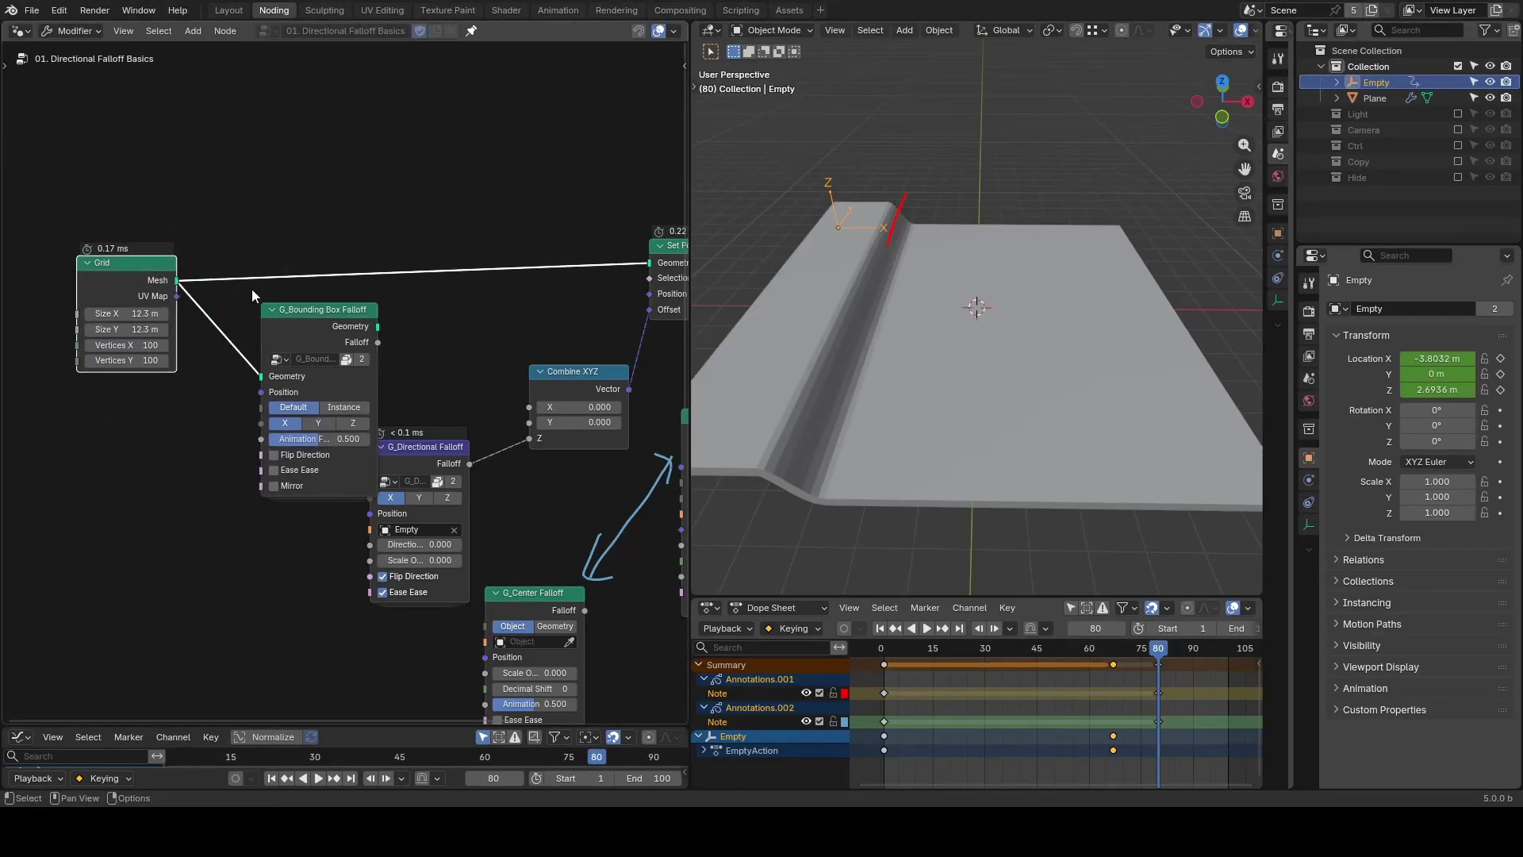
{"action": "left_click_drag", "start_coordinate": [378, 342], "coordinate": [528, 437]}
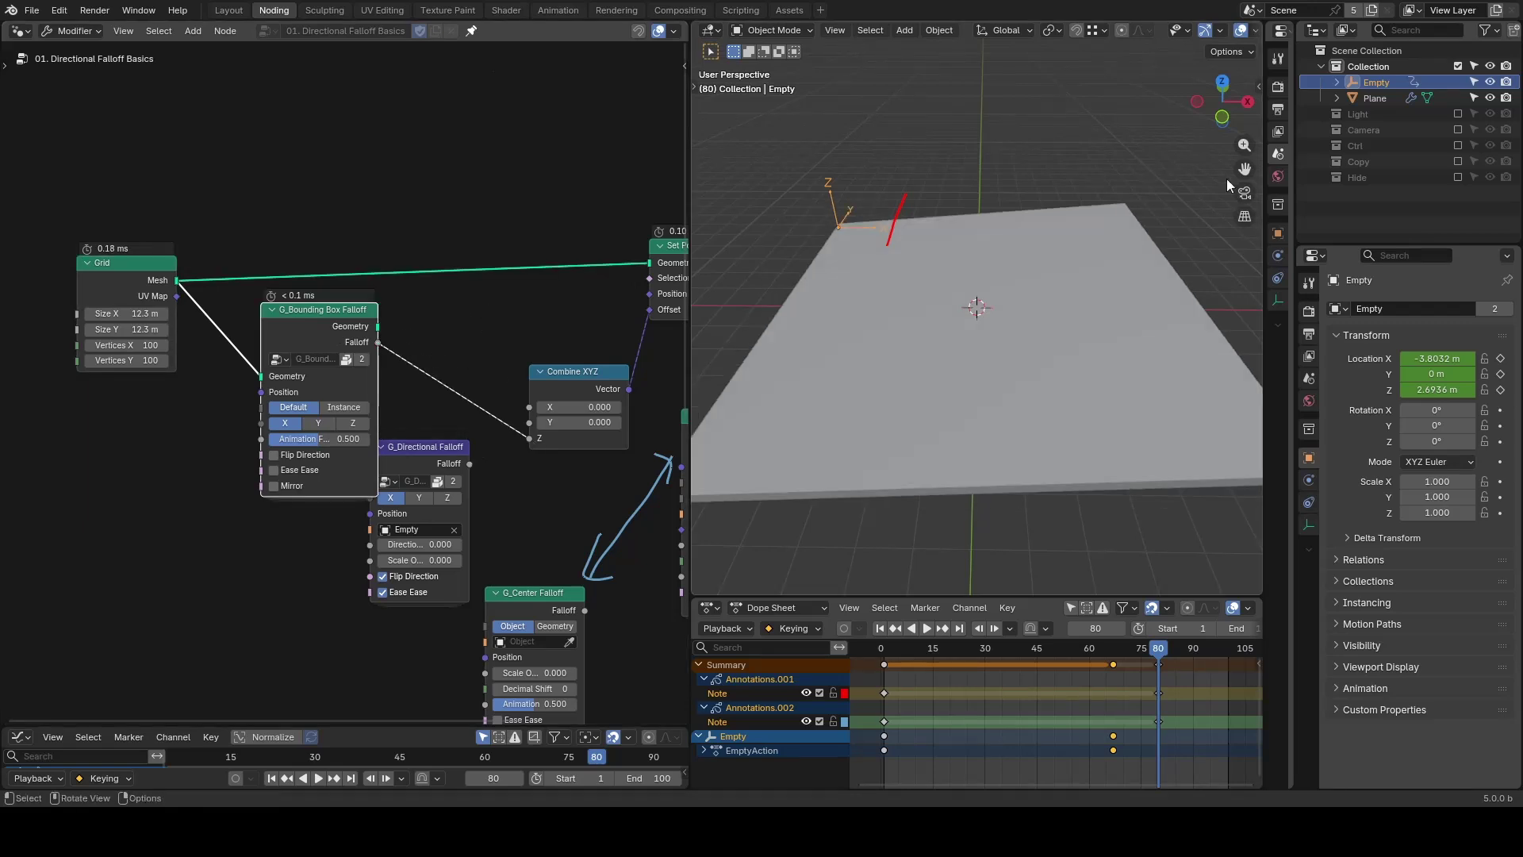
Switch the viewport to front view and annotate the sloped grid in red with 0, an arrow and 1 beneath it.
{"action": "left_click", "coordinate": [1223, 119]}
{"action": "left_click_drag", "start_coordinate": [806, 349], "coordinate": [797, 351]}
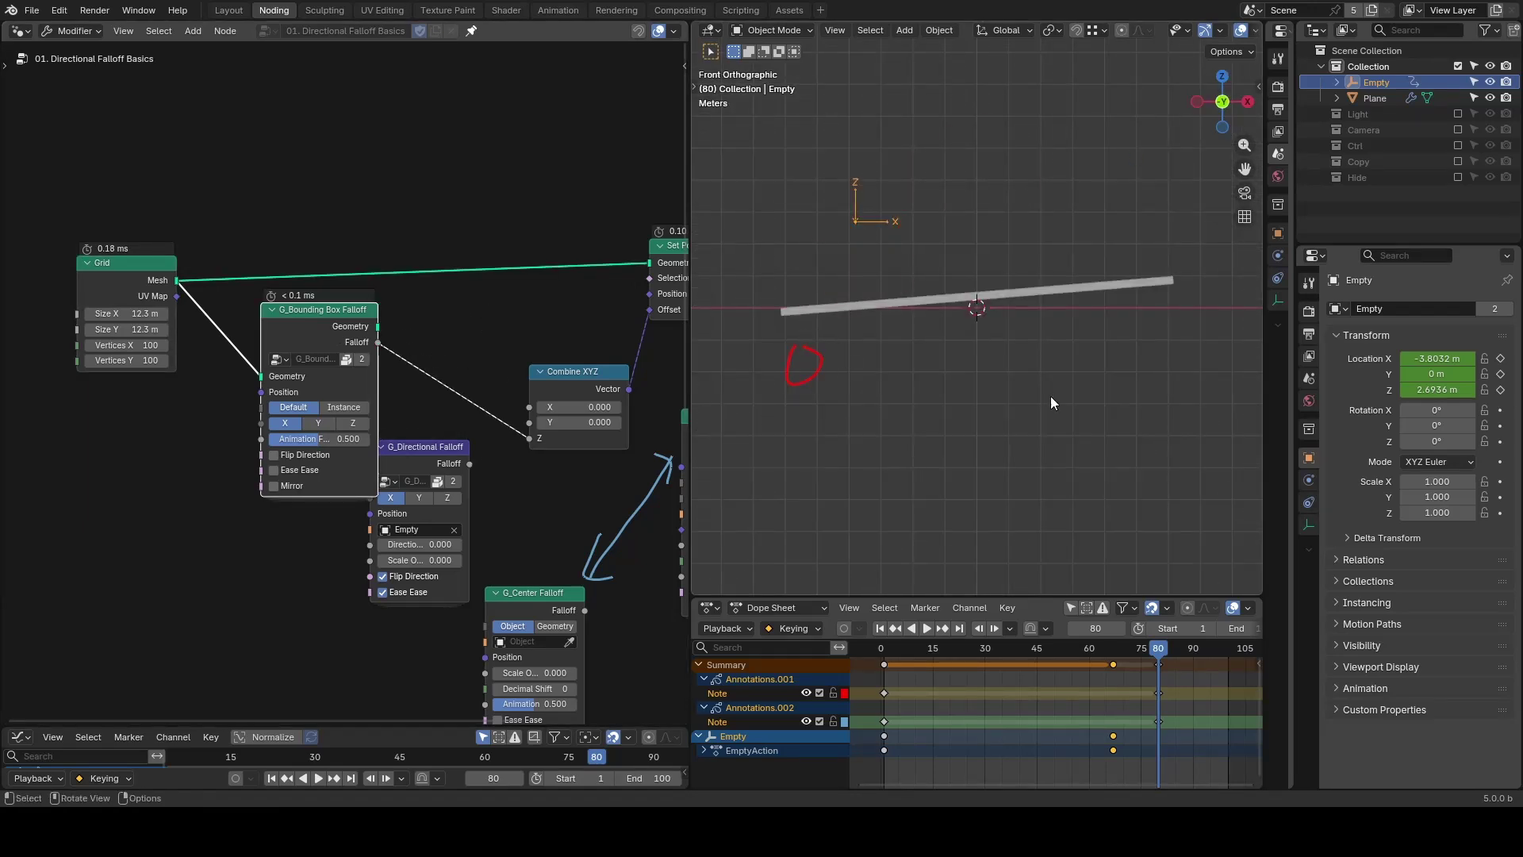
{"action": "left_click_drag", "start_coordinate": [976, 378], "coordinate": [1076, 395]}
{"action": "left_click_drag", "start_coordinate": [1179, 341], "coordinate": [1182, 401]}
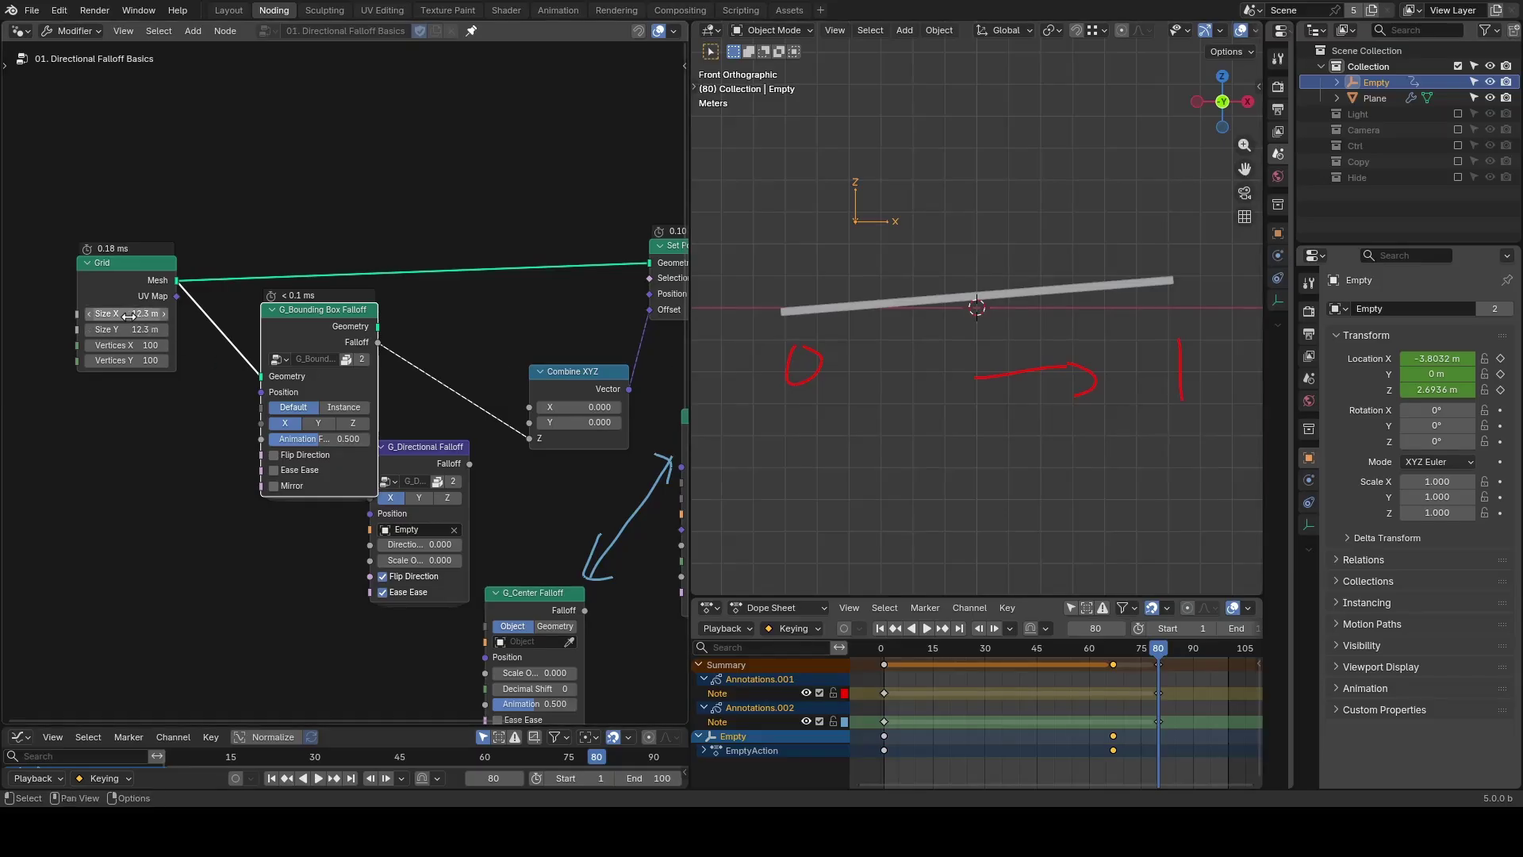
Set the Grid's sizes to 9.7 m and enable Ease Ease and Mirror on G_Bounding Box Falloff, leaving Flip Direction off.
{"action": "mouse_move", "coordinate": [129, 315]}
{"action": "left_mouse_down"}
{"action": "mouse_move", "coordinate": [129, 328]}
{"action": "mouse_move", "coordinate": [99, 329]}
{"action": "mouse_move", "coordinate": [80, 313]}
{"action": "mouse_move", "coordinate": [119, 314]}
{"action": "left_mouse_up"}
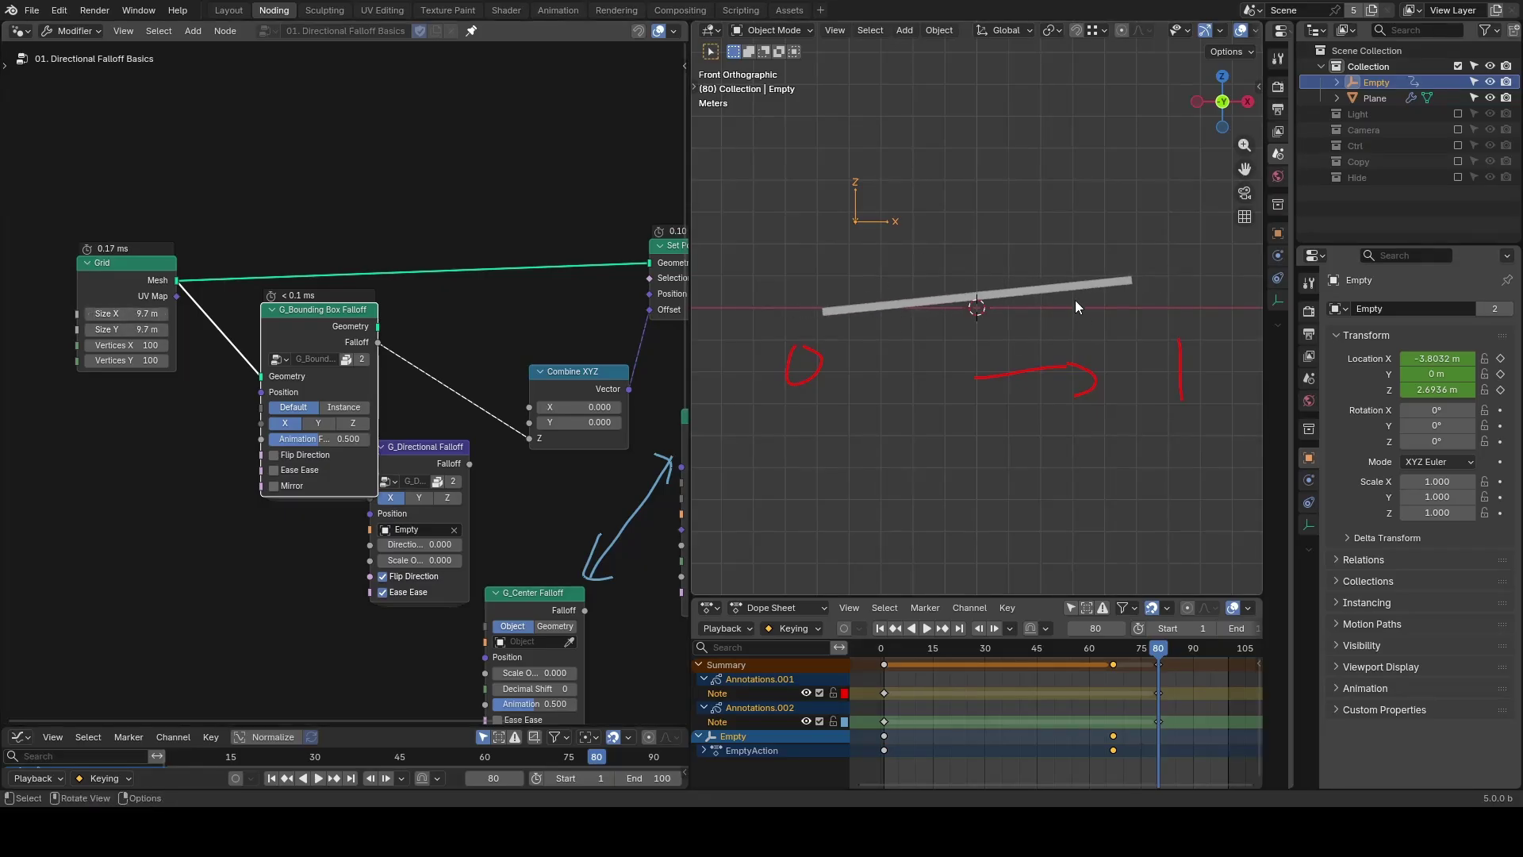
{"action": "left_click", "coordinate": [310, 456]}
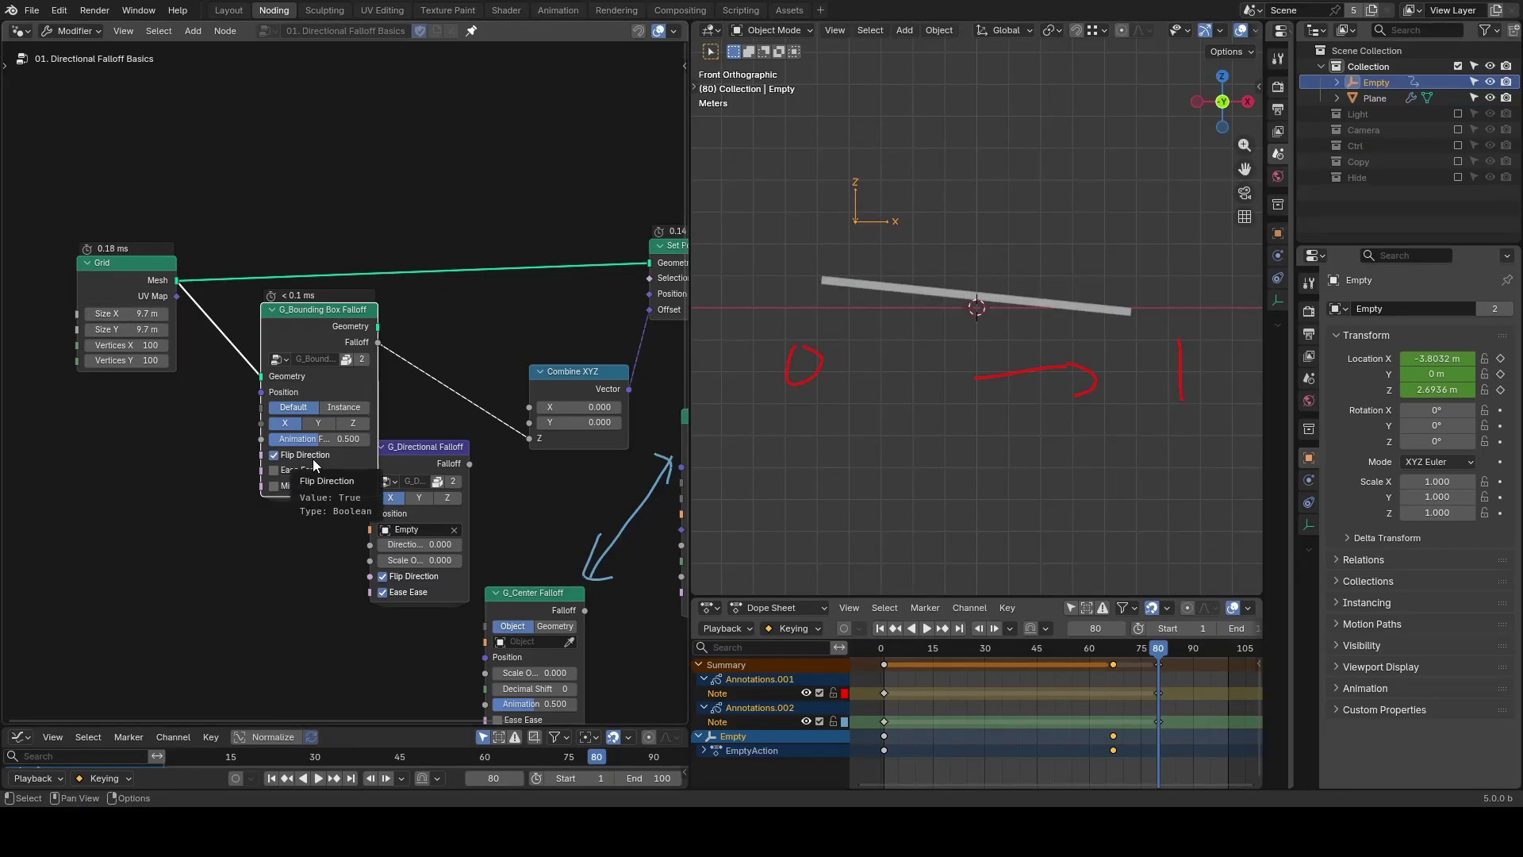
{"action": "left_click", "coordinate": [308, 468]}
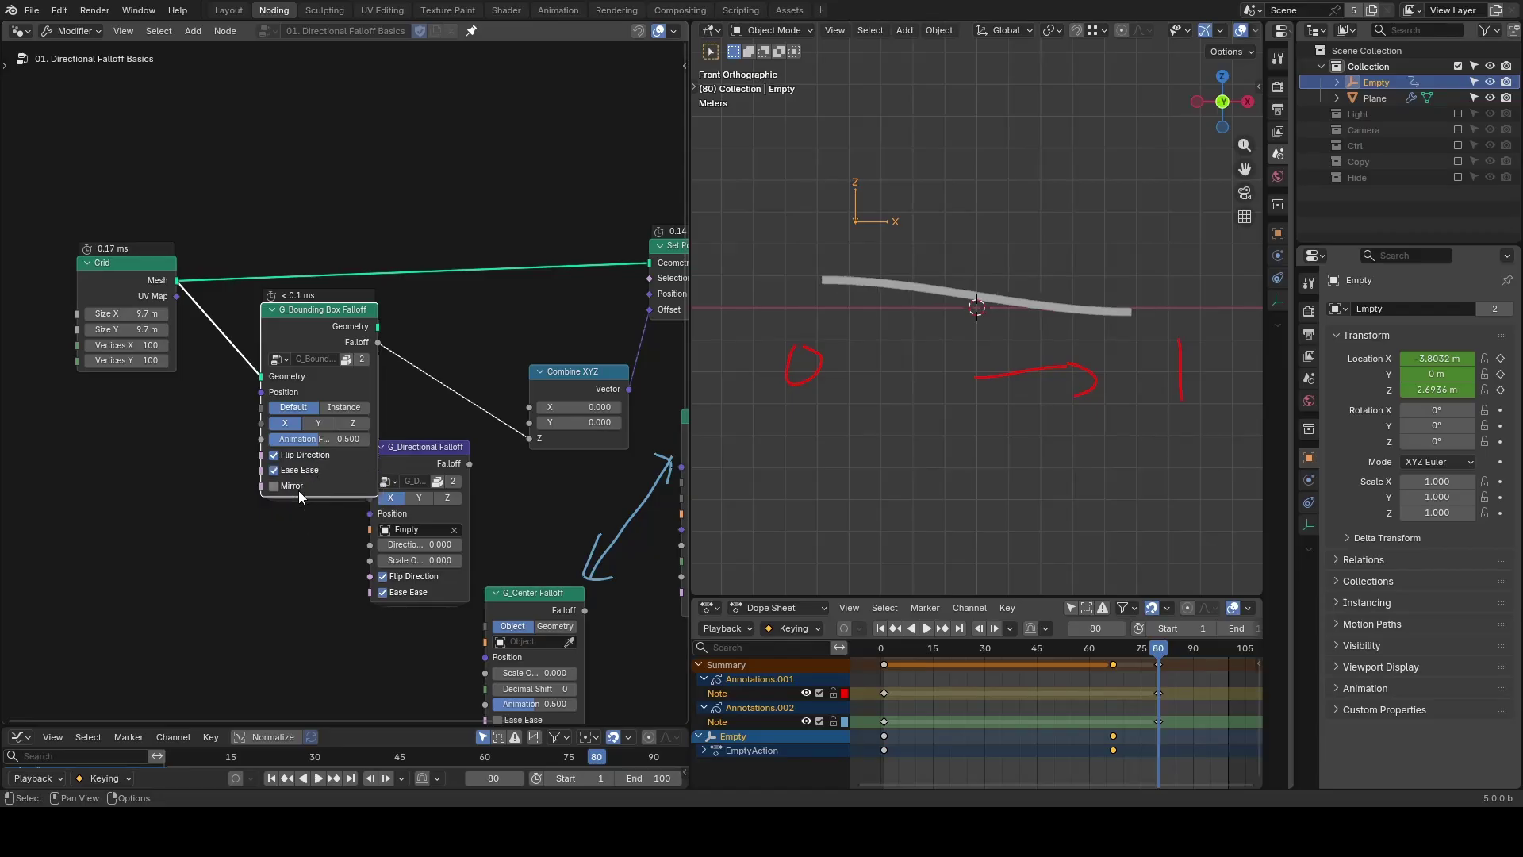
{"action": "left_click", "coordinate": [298, 490]}
{"action": "left_click", "coordinate": [296, 456]}
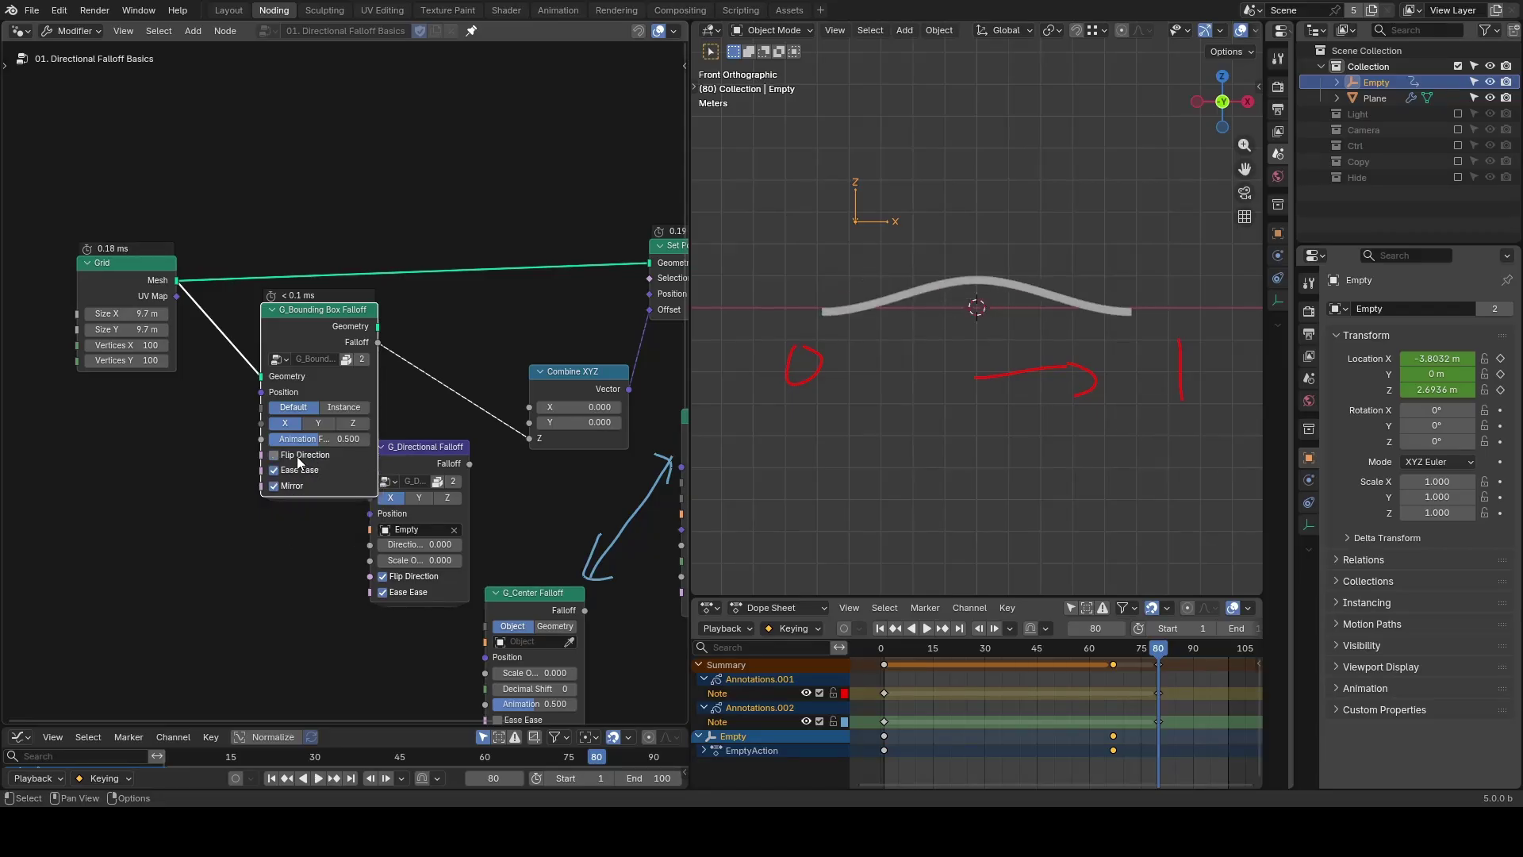
{"action": "mouse_move", "coordinate": [300, 439]}
{"action": "left_mouse_down"}
{"action": "mouse_move", "coordinate": [349, 439]}
{"action": "mouse_move", "coordinate": [300, 438]}
{"action": "left_mouse_up"}
Set the Grid's Size X and Size Y to 5.7 m and underline G_Bounding Box Falloff's Geometry output in blue.
{"action": "left_click_drag", "start_coordinate": [127, 314], "coordinate": [236, 281]}
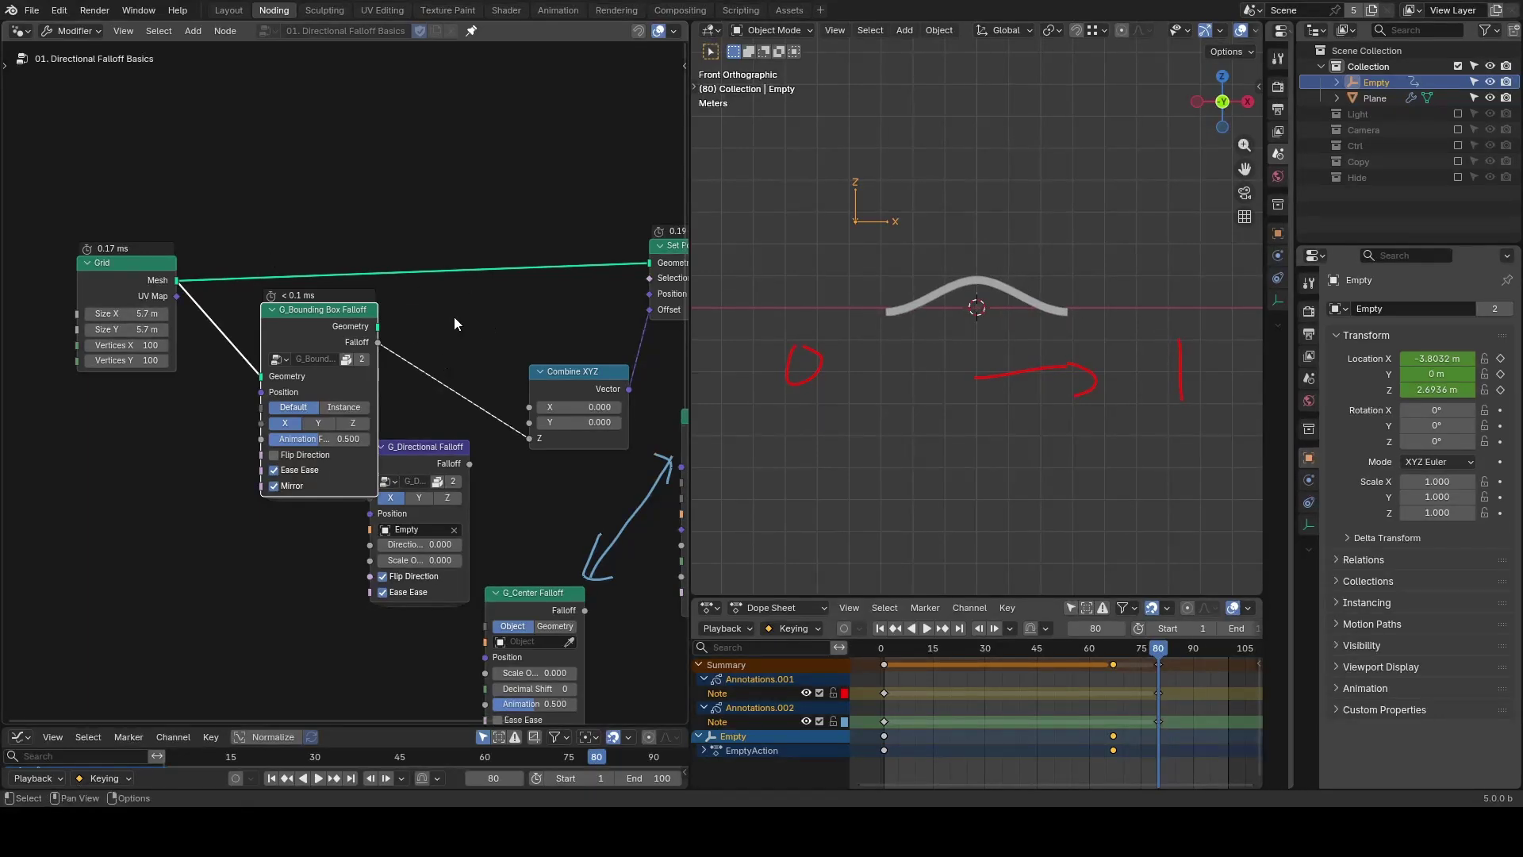
{"action": "left_click_drag", "start_coordinate": [347, 332], "coordinate": [409, 330]}
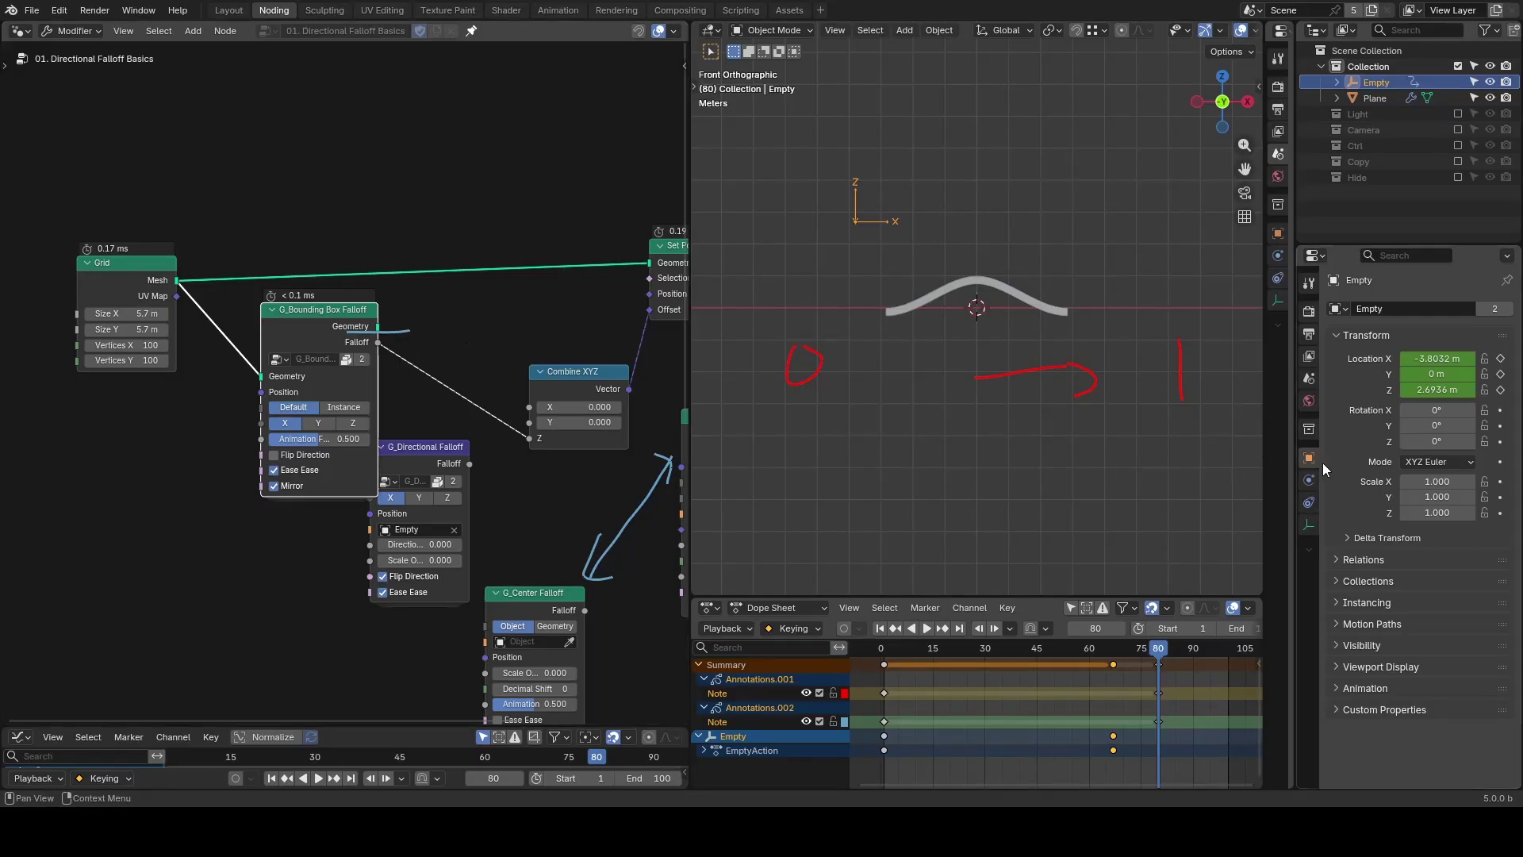
Select the Plane object and search the modifiers that can be added to it for "bounding box fall".
{"action": "left_click", "coordinate": [1012, 307]}
{"action": "left_click", "coordinate": [1309, 480]}
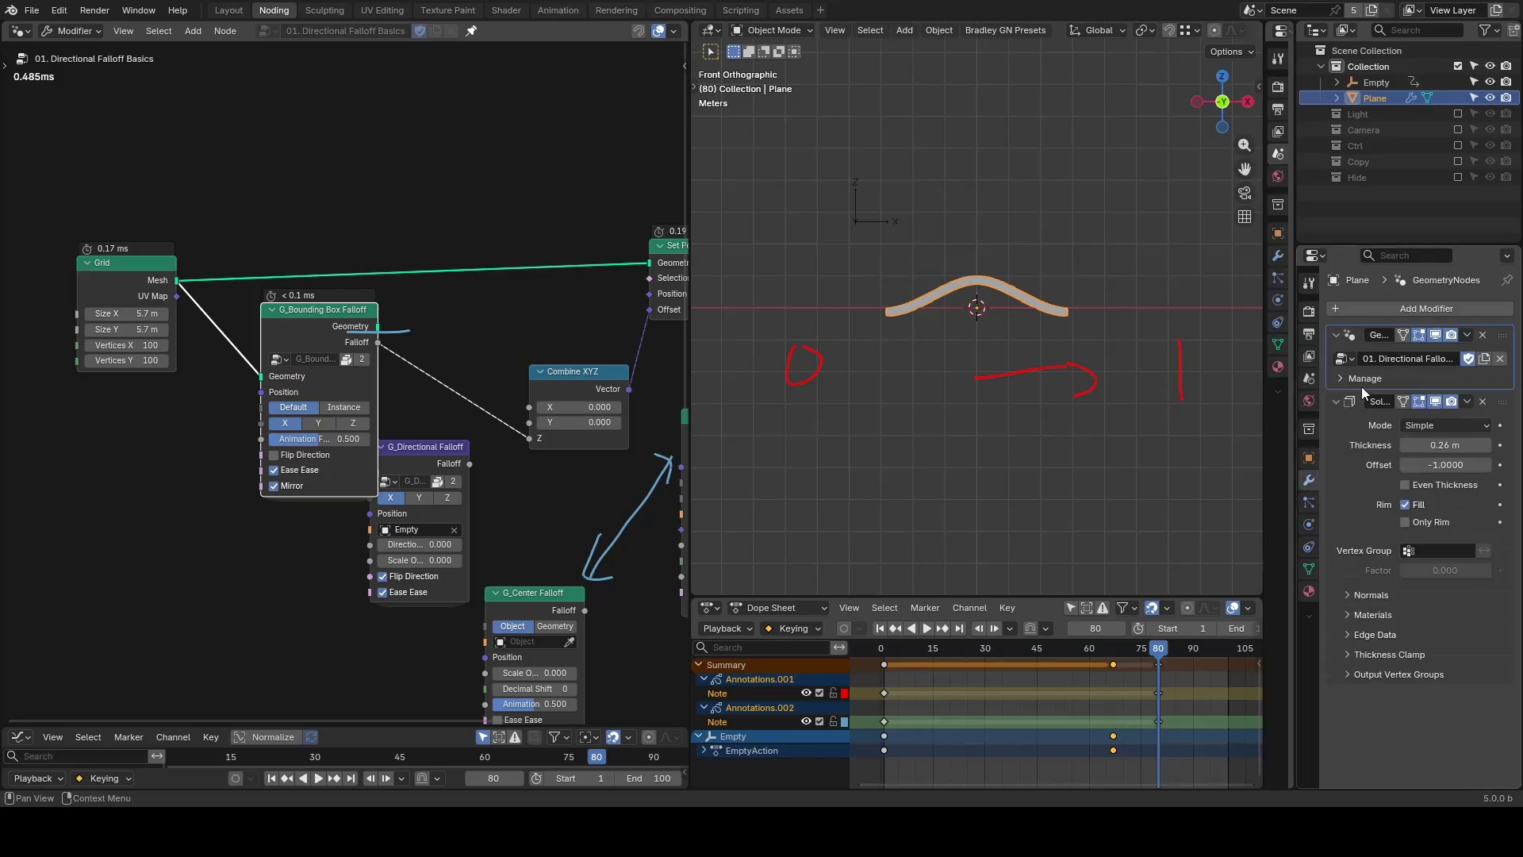
{"action": "left_click", "coordinate": [1373, 312]}
{"action": "type", "text": "bounding box fall"}
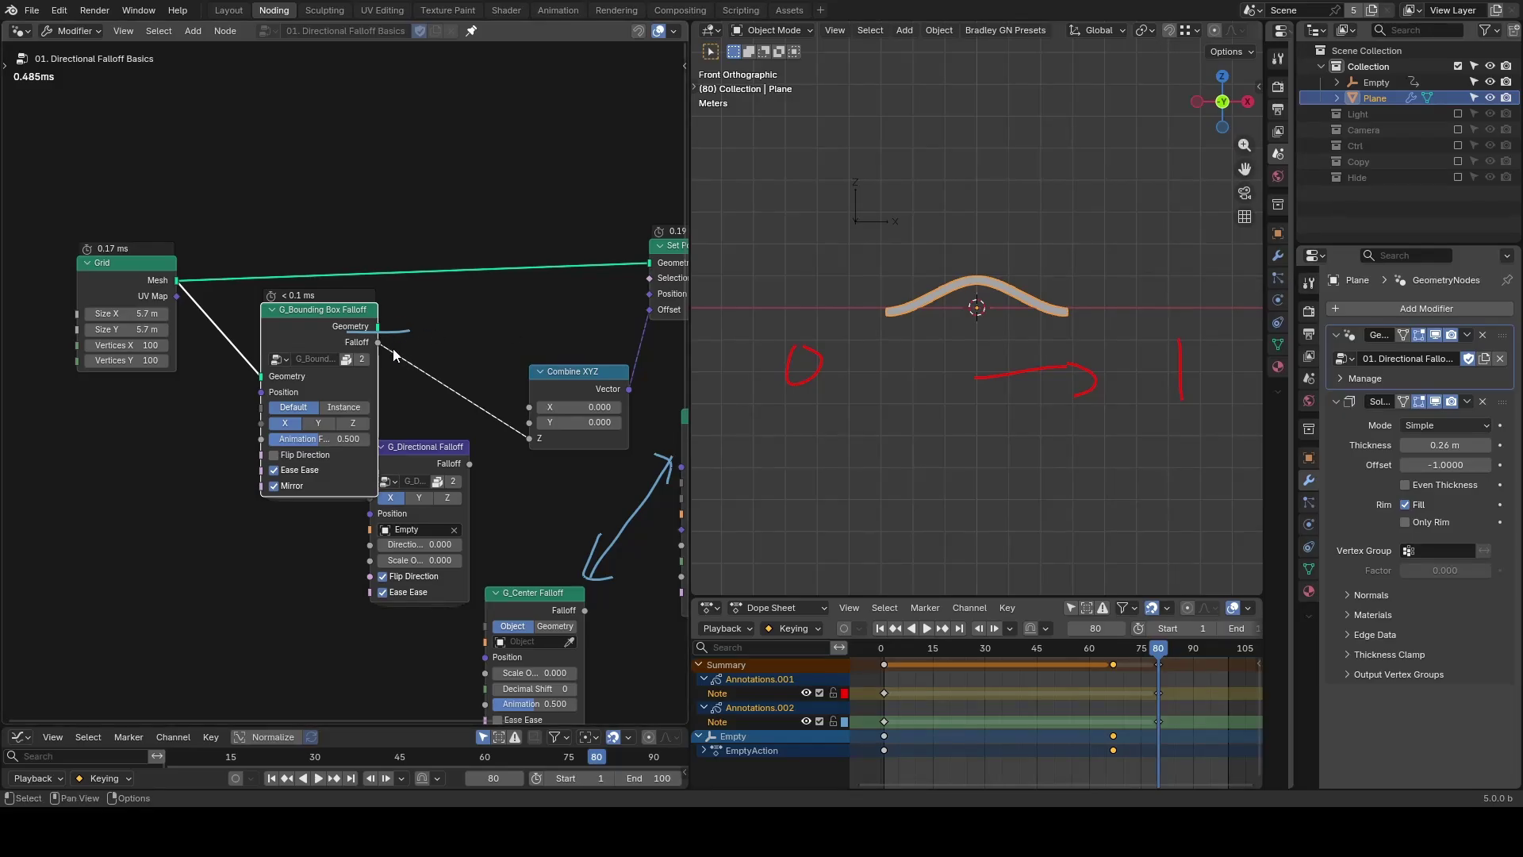
Erase the underline at G_Bounding Box Falloff's Geometry output and switch the node to Instance mode.
{"action": "right_click_drag", "start_coordinate": [407, 335], "coordinate": [351, 326]}
{"action": "left_click", "coordinate": [349, 408]}
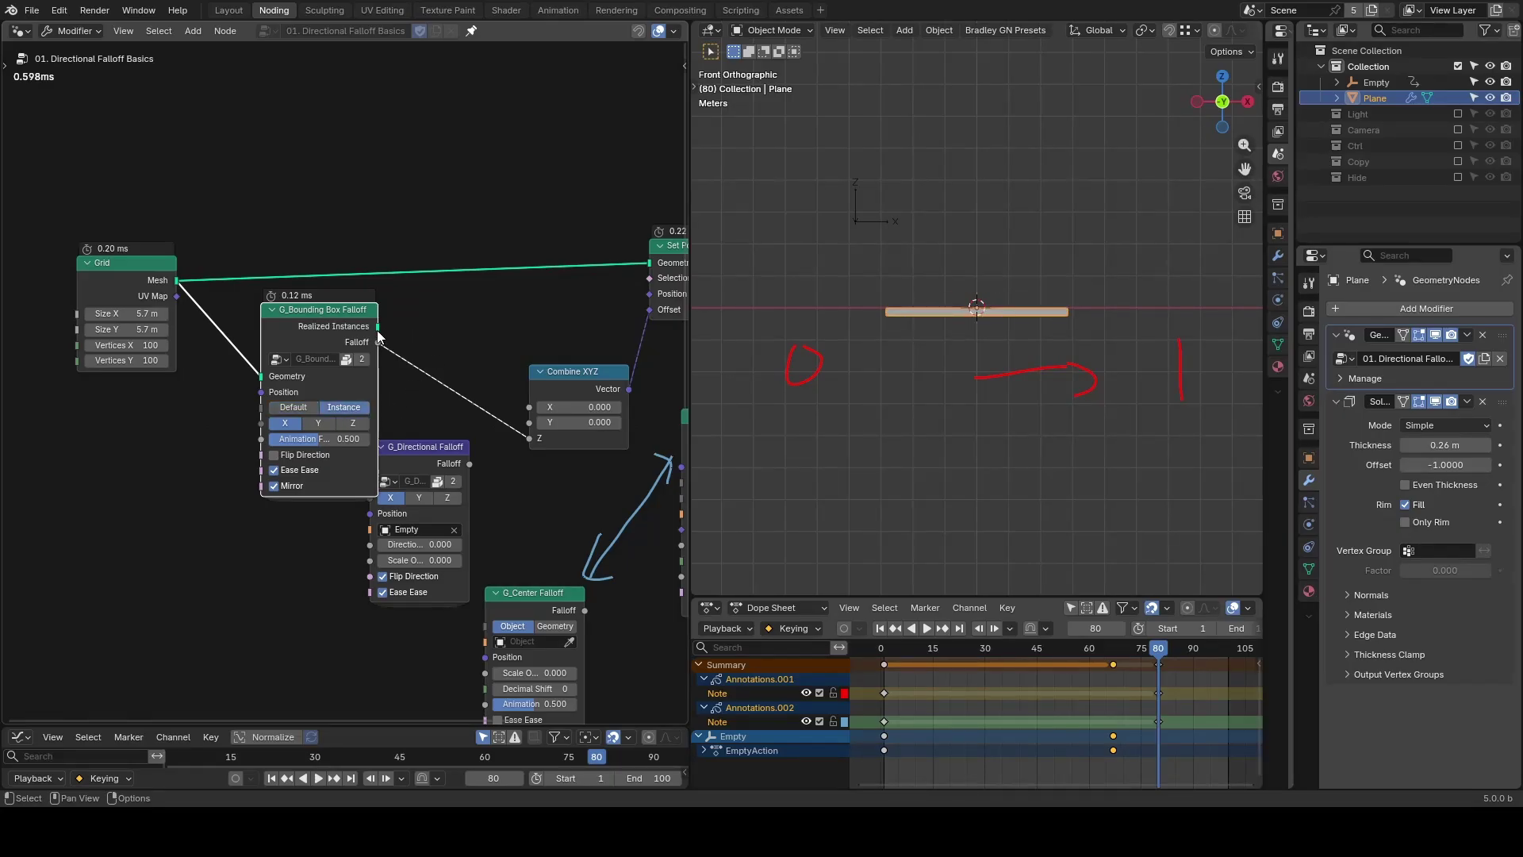
{"action": "mouse_move", "coordinate": [380, 332]}
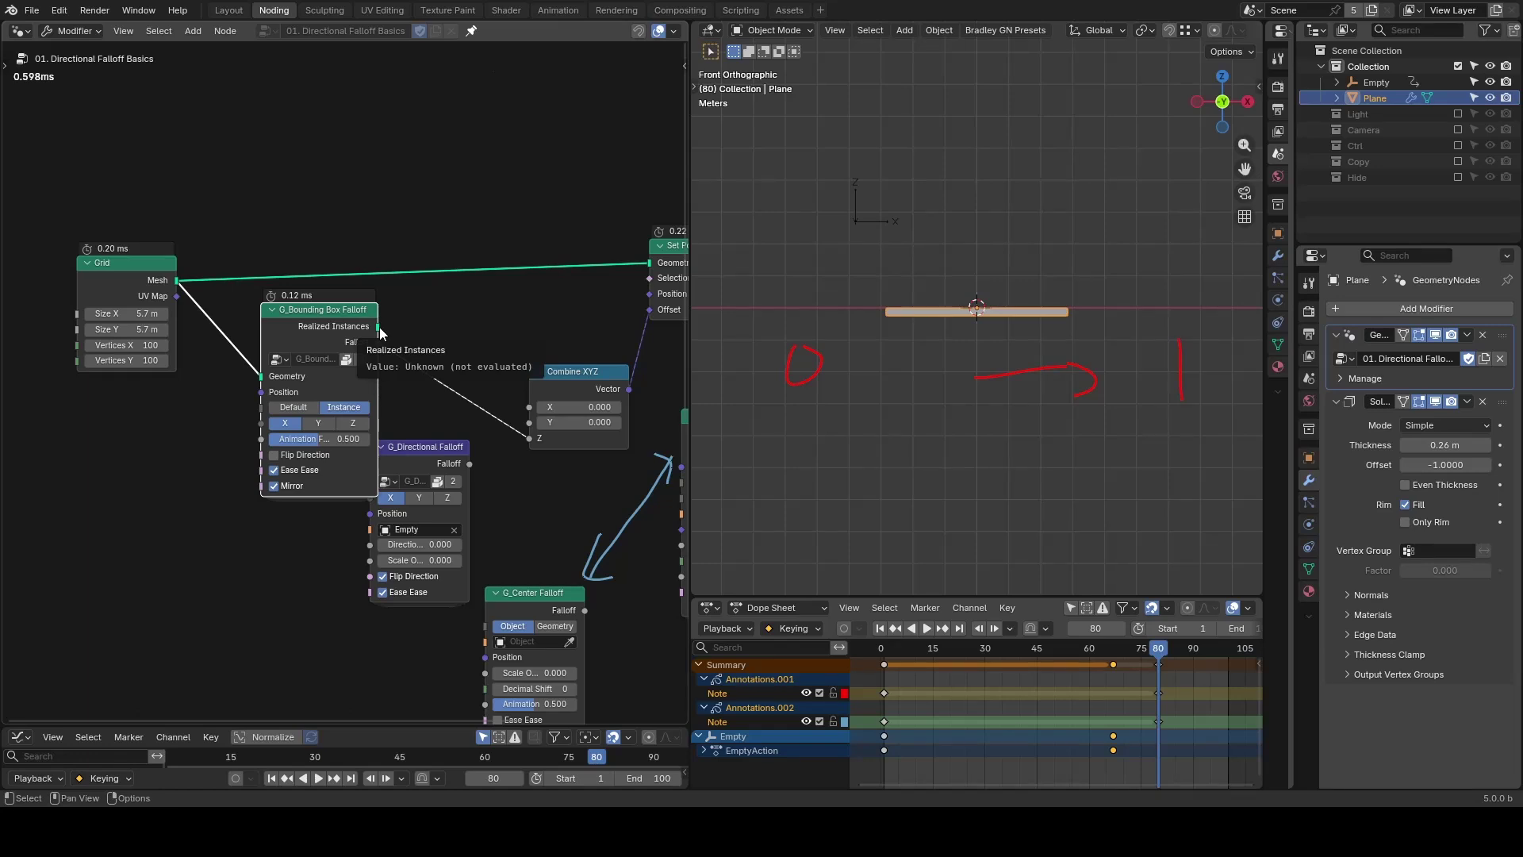
Unpin the node editor, load the 02. BBox falloff node tree and activate its Viewer node.
{"action": "left_click", "coordinate": [473, 31]}
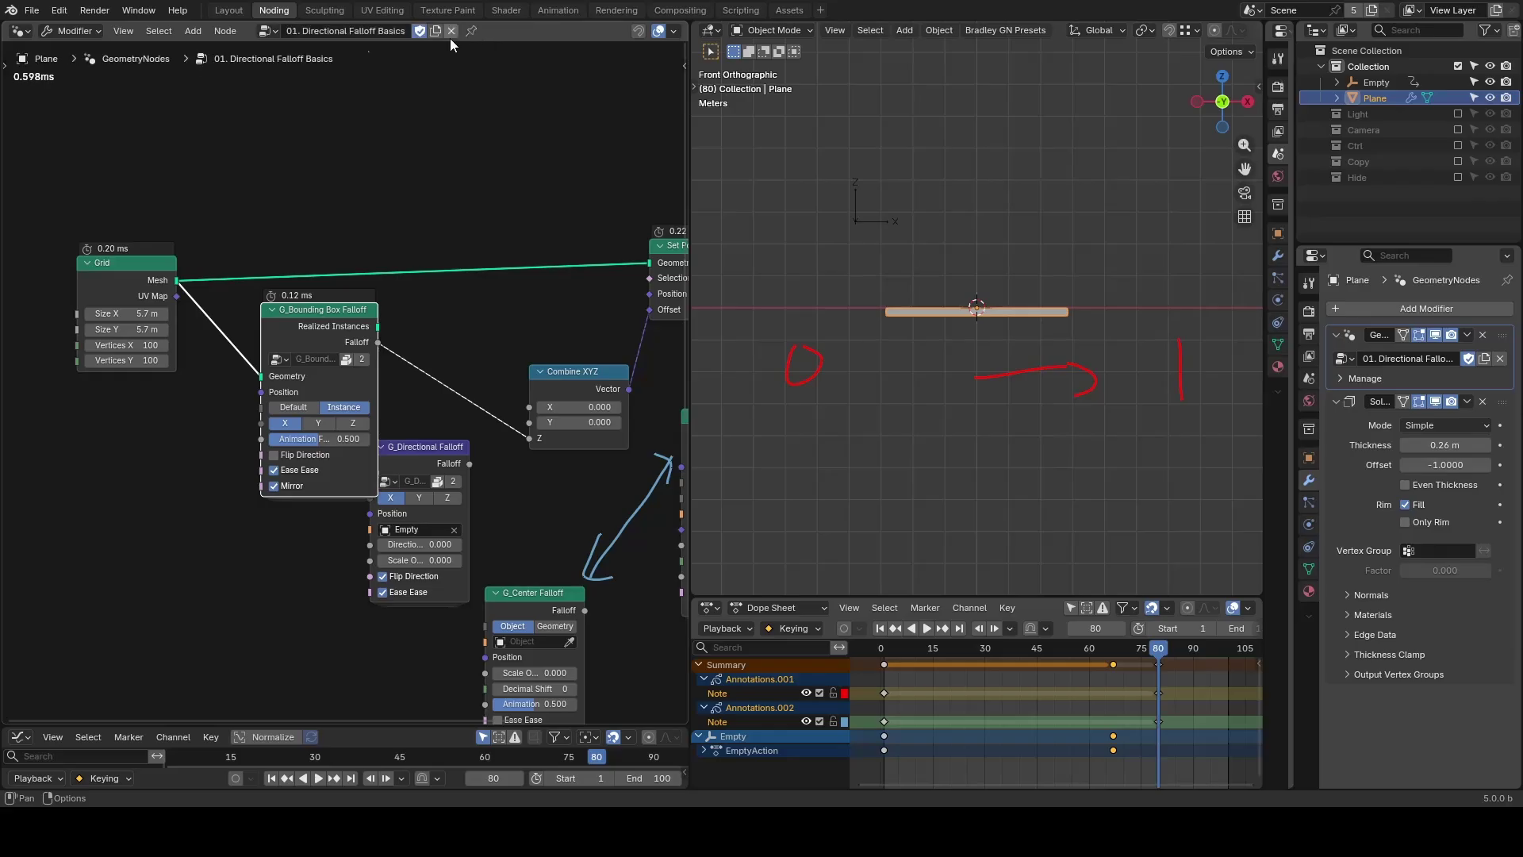
{"action": "left_click", "coordinate": [268, 31]}
{"action": "left_click", "coordinate": [314, 71]}
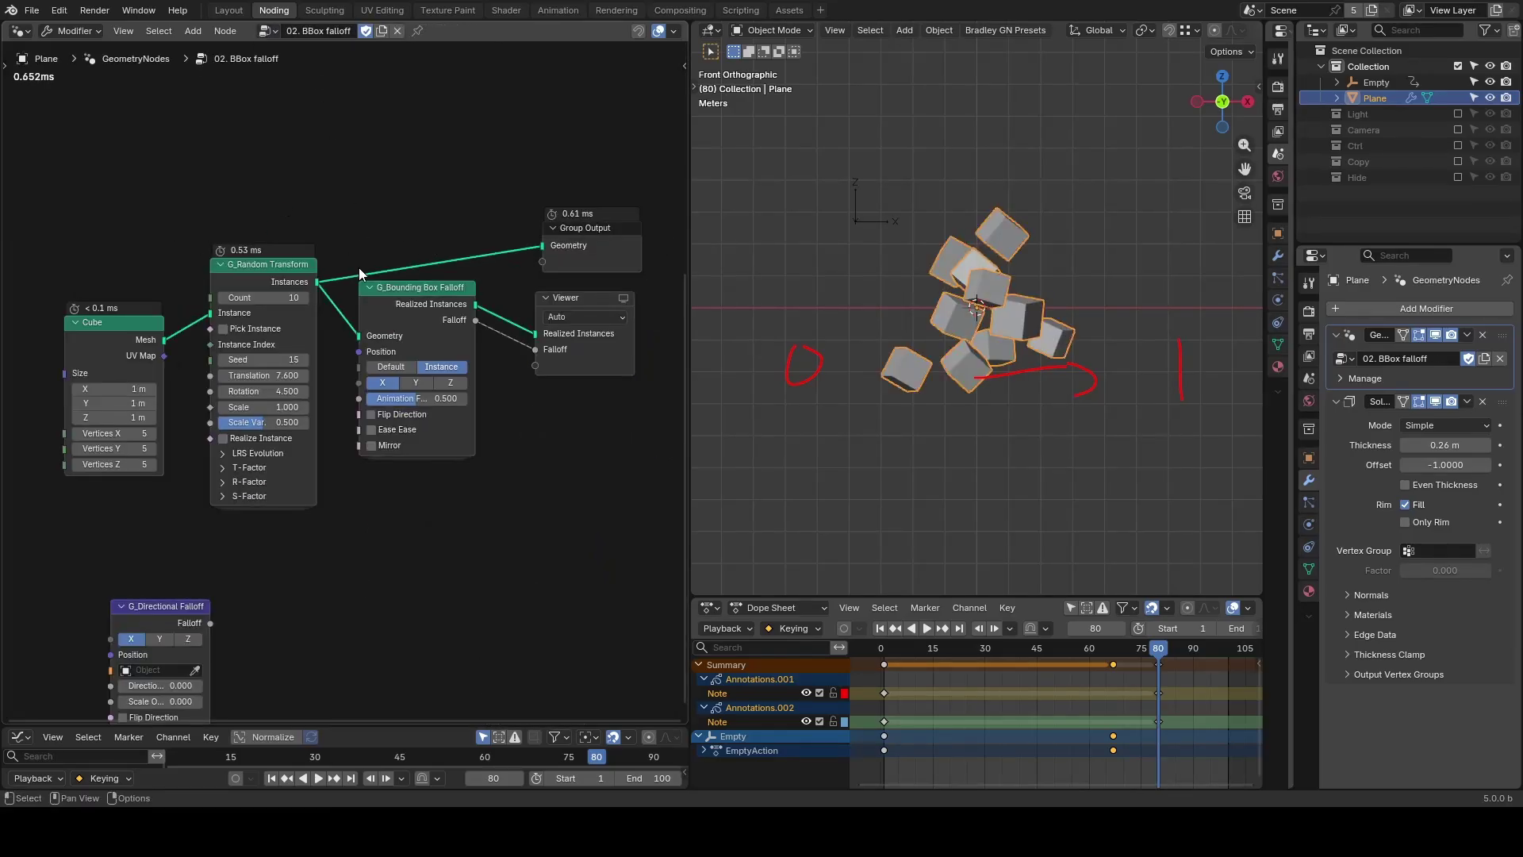
{"action": "mouse_move", "coordinate": [316, 282]}
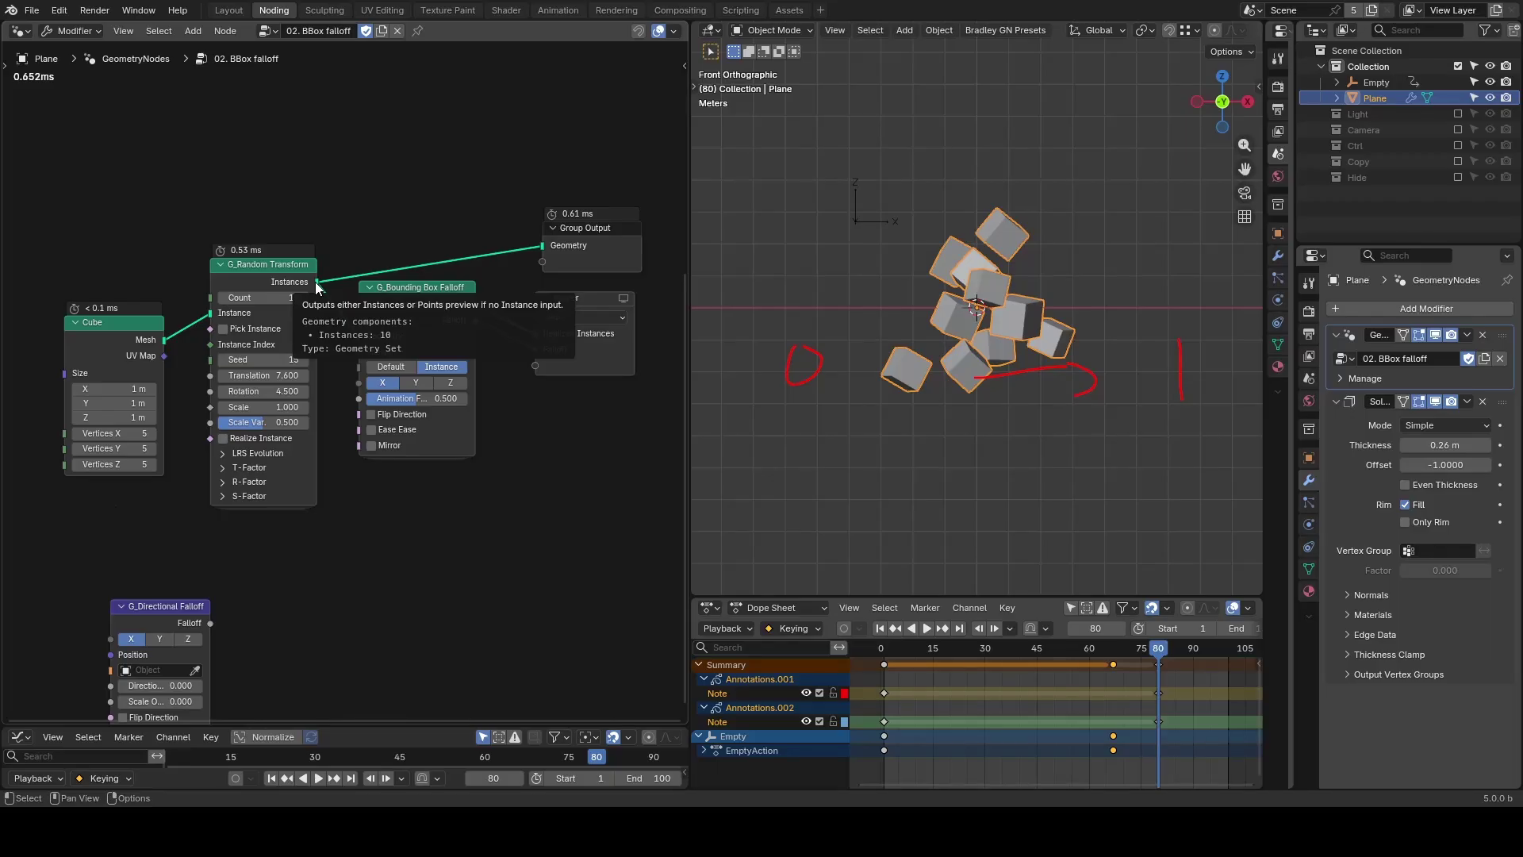
{"action": "left_click", "coordinate": [580, 300]}
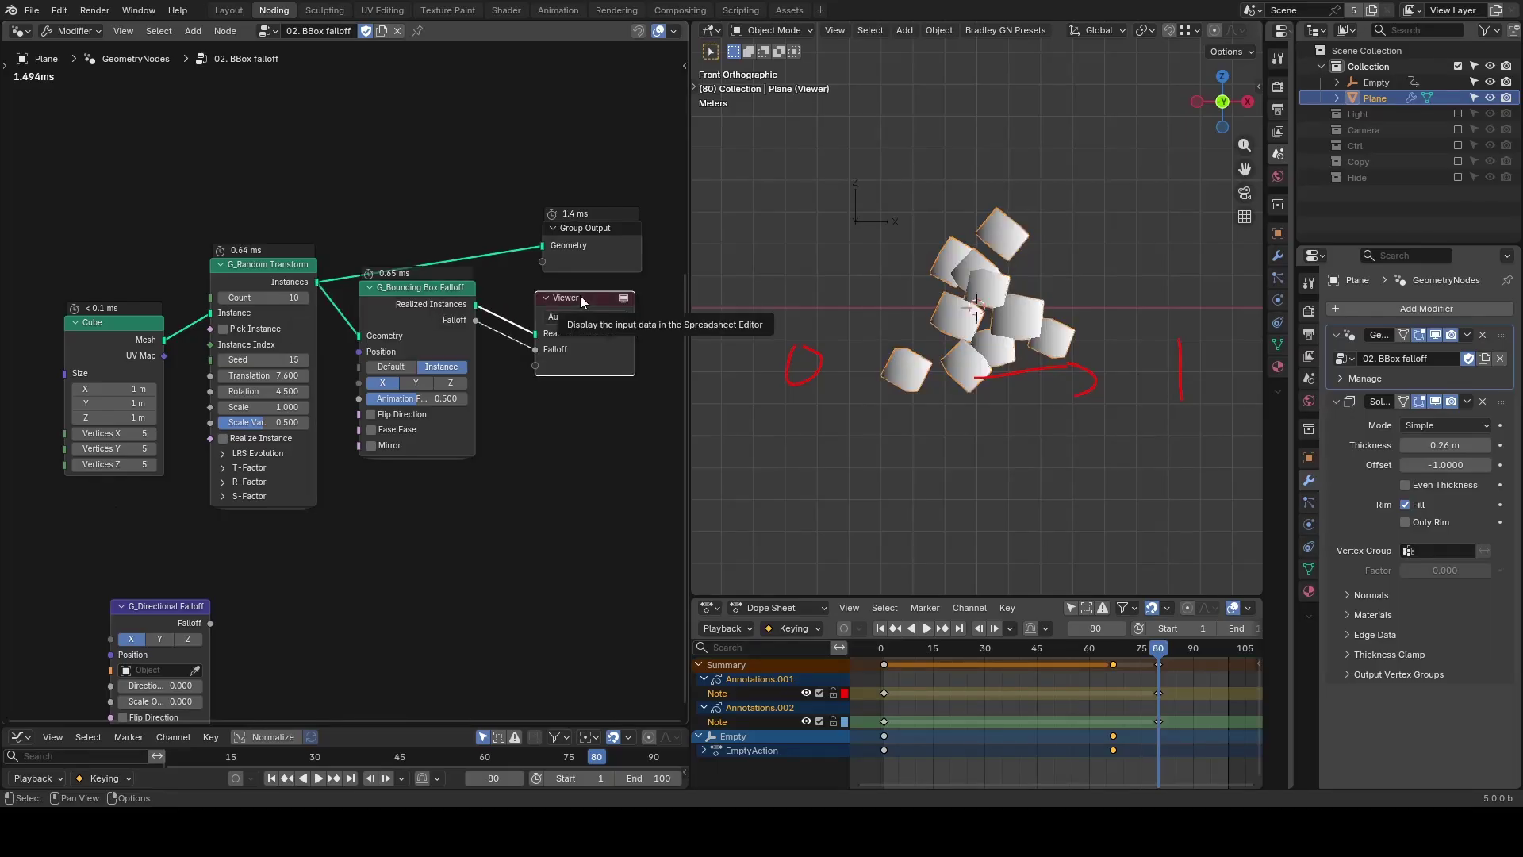
Erase the old red viewport annotations and draw 0, an arrow and 1 beneath the leftmost cube.
{"action": "mouse_move", "coordinate": [1175, 355]}
{"action": "right_mouse_down"}
{"action": "mouse_move", "coordinate": [805, 357]}
{"action": "mouse_move", "coordinate": [1033, 319]}
{"action": "right_mouse_up"}
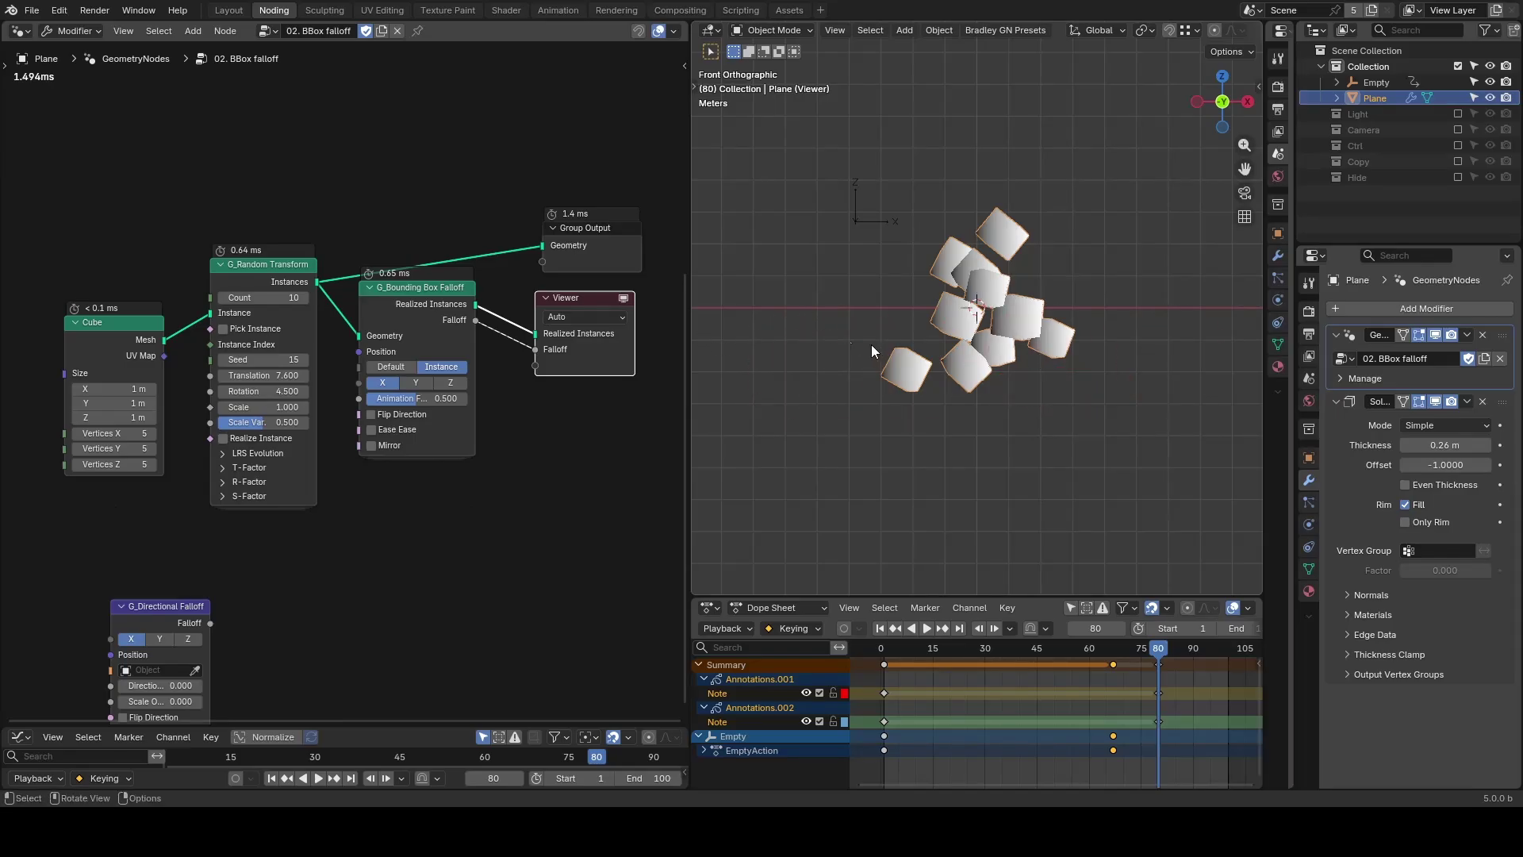
{"action": "mouse_move", "coordinate": [476, 307]}
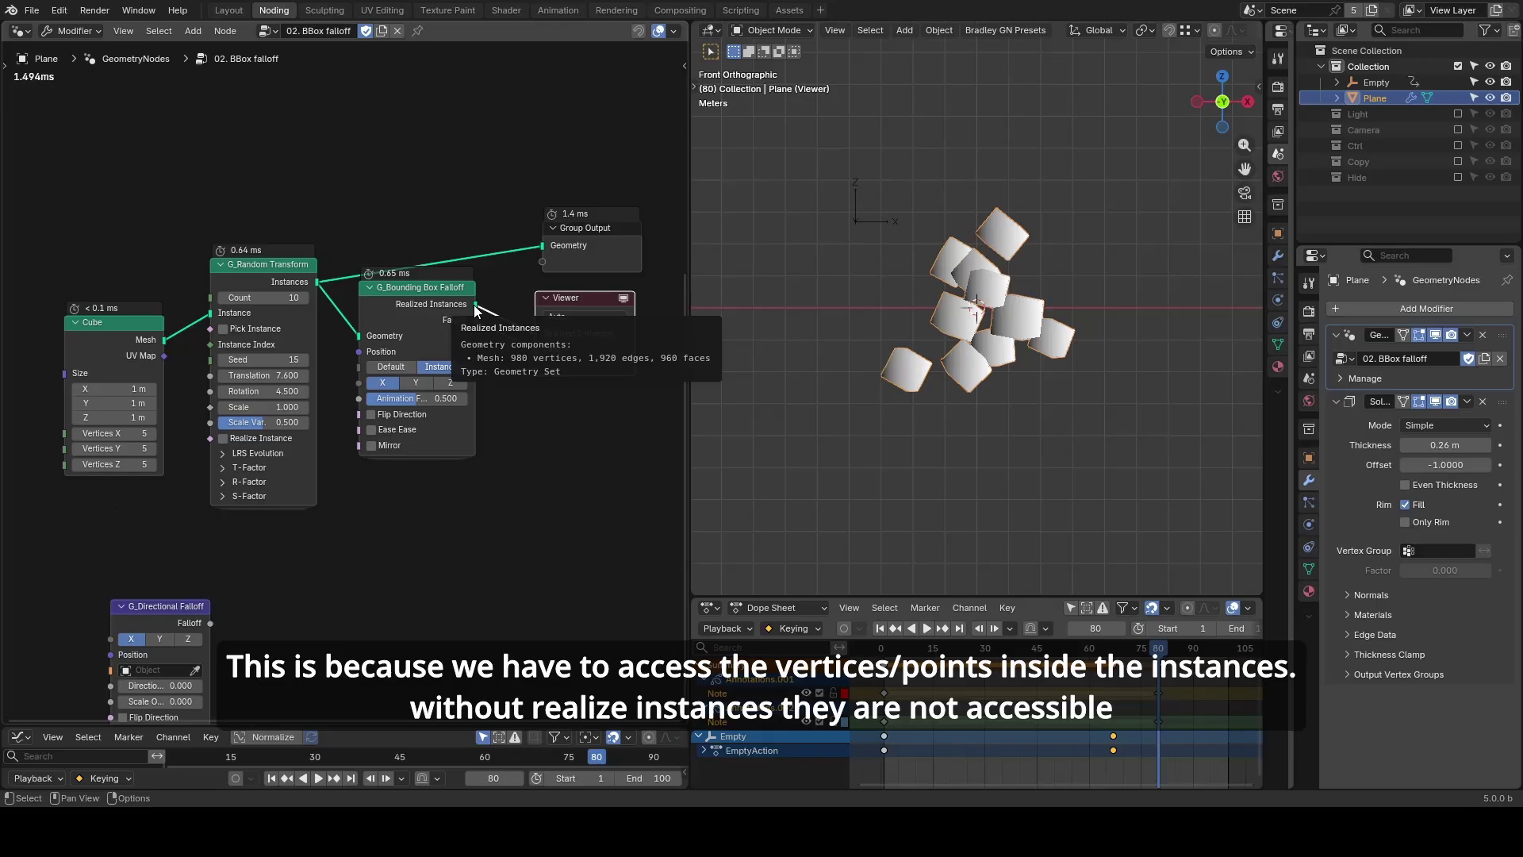
{"action": "left_click_drag", "start_coordinate": [880, 412], "coordinate": [936, 464]}
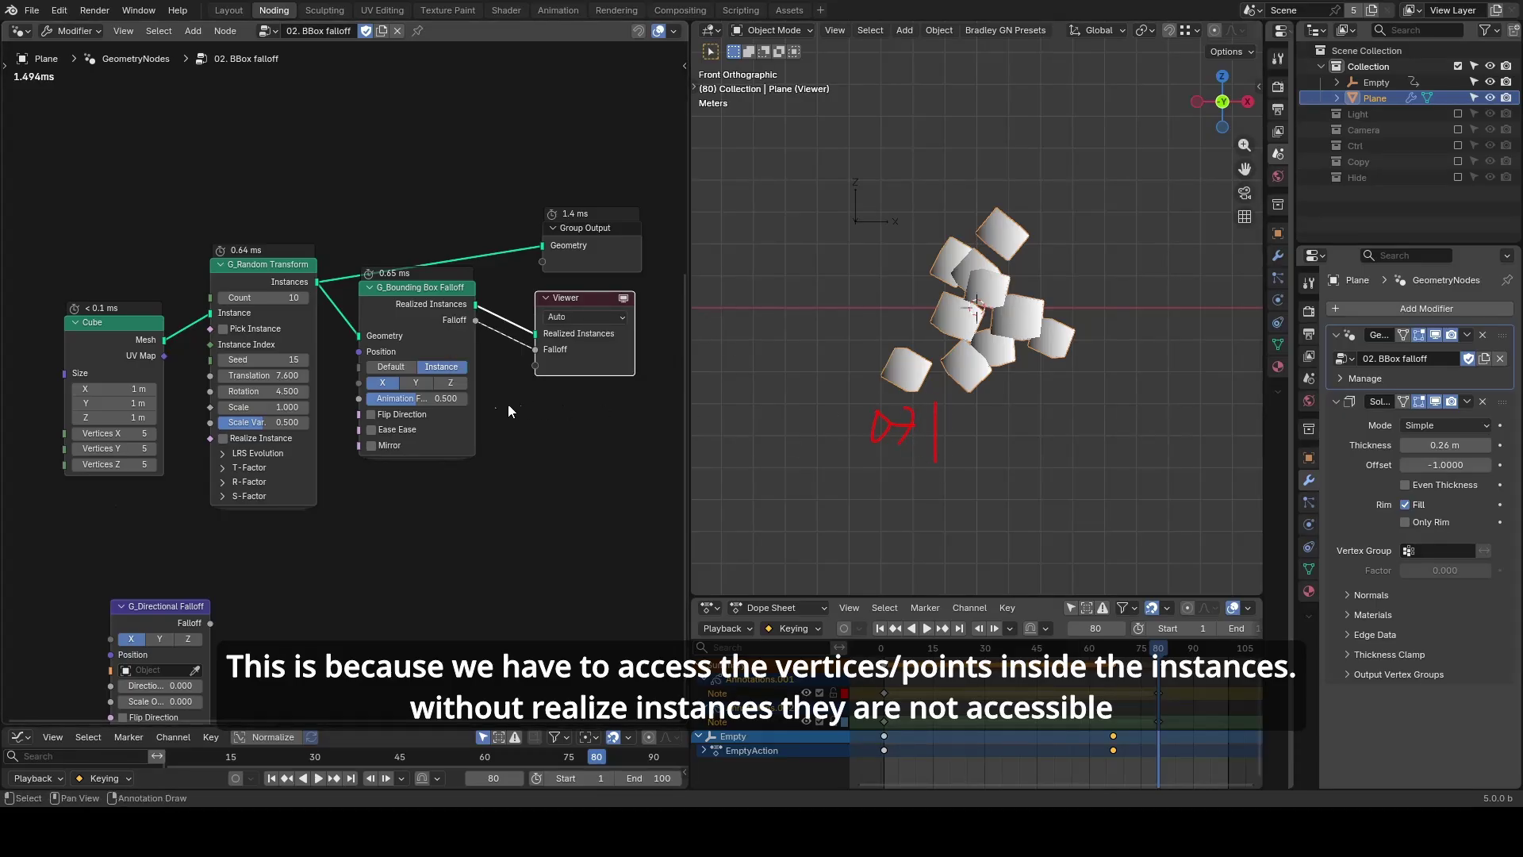
Try the Y and Z axes on the G_Bounding Box Falloff node and return it to X.
{"action": "left_click", "coordinate": [417, 384]}
{"action": "left_click", "coordinate": [445, 382]}
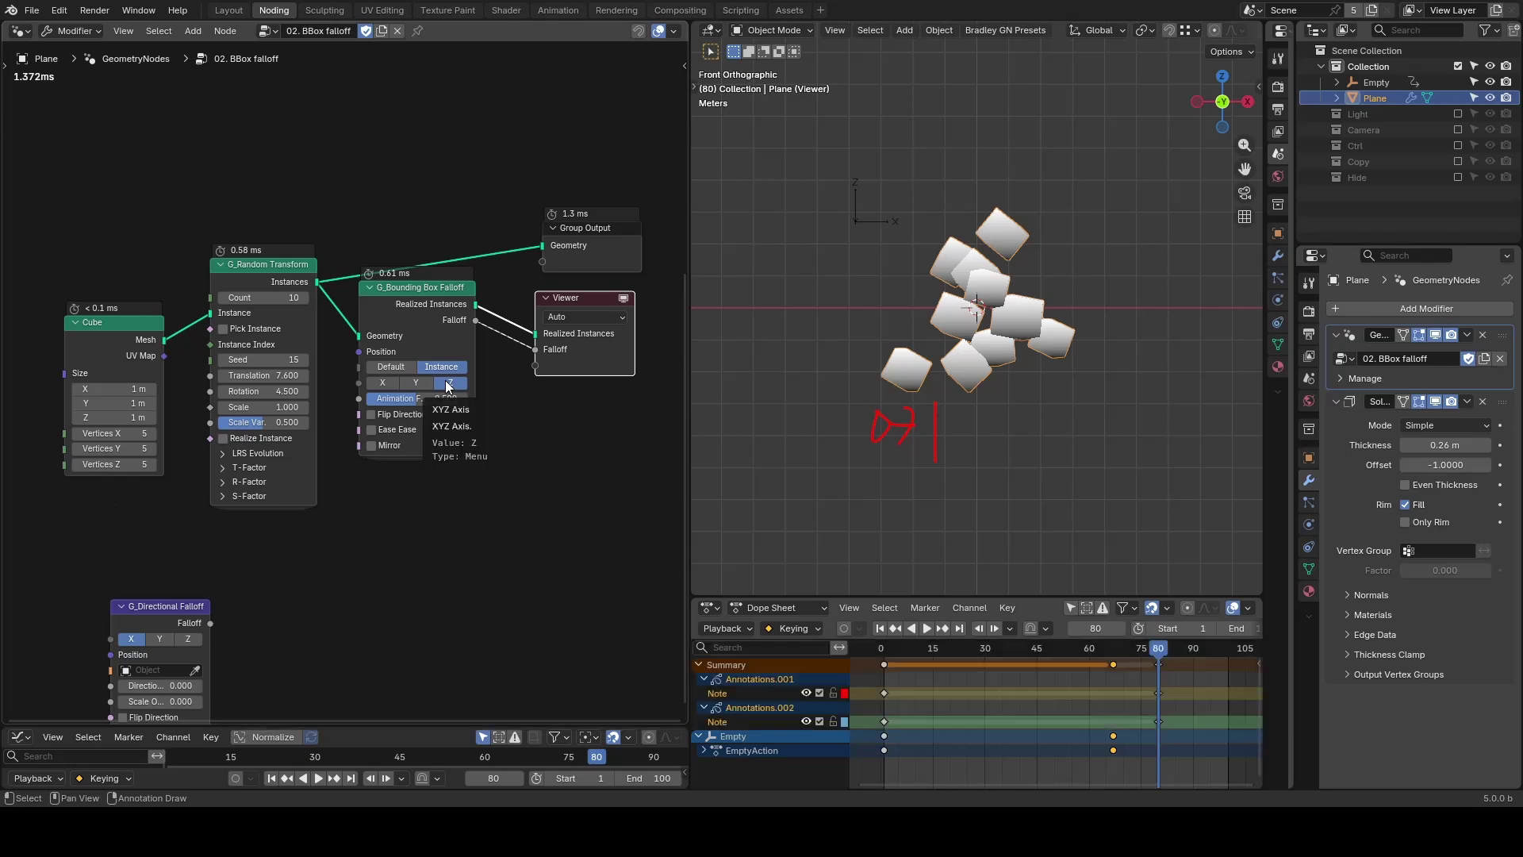
{"action": "left_click", "coordinate": [383, 383]}
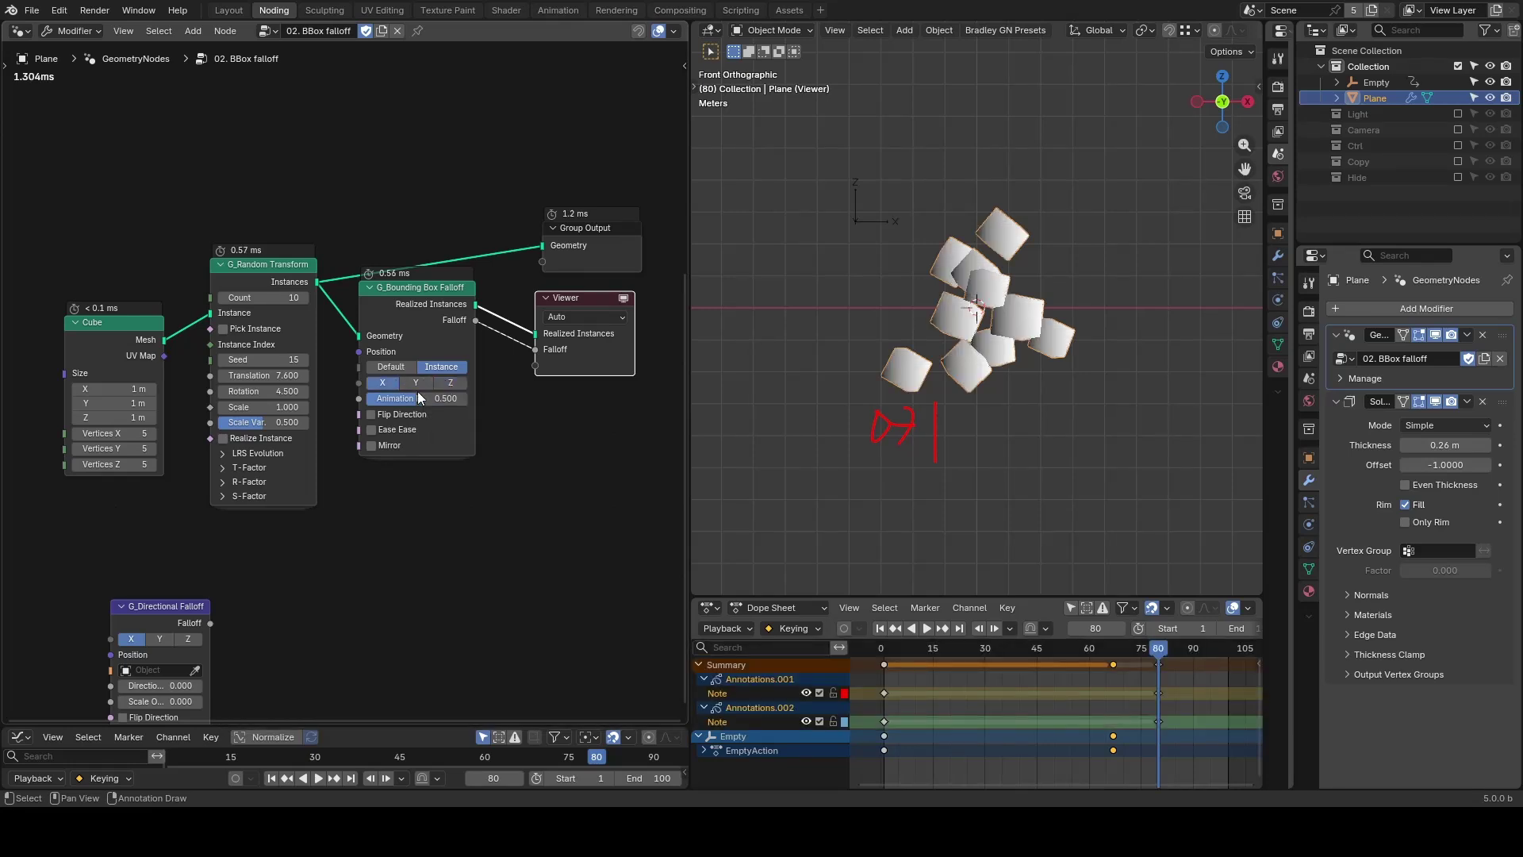
Try changing the Animation Factor and Flip Direction on the G_Bounding Box Falloff node.
{"action": "mouse_move", "coordinate": [406, 398]}
{"action": "left_mouse_down"}
{"action": "mouse_move", "coordinate": [379, 398]}
{"action": "mouse_move", "coordinate": [463, 398]}
{"action": "left_mouse_up"}
{"action": "right_click", "coordinate": [417, 400]}
{"action": "left_click", "coordinate": [414, 414]}
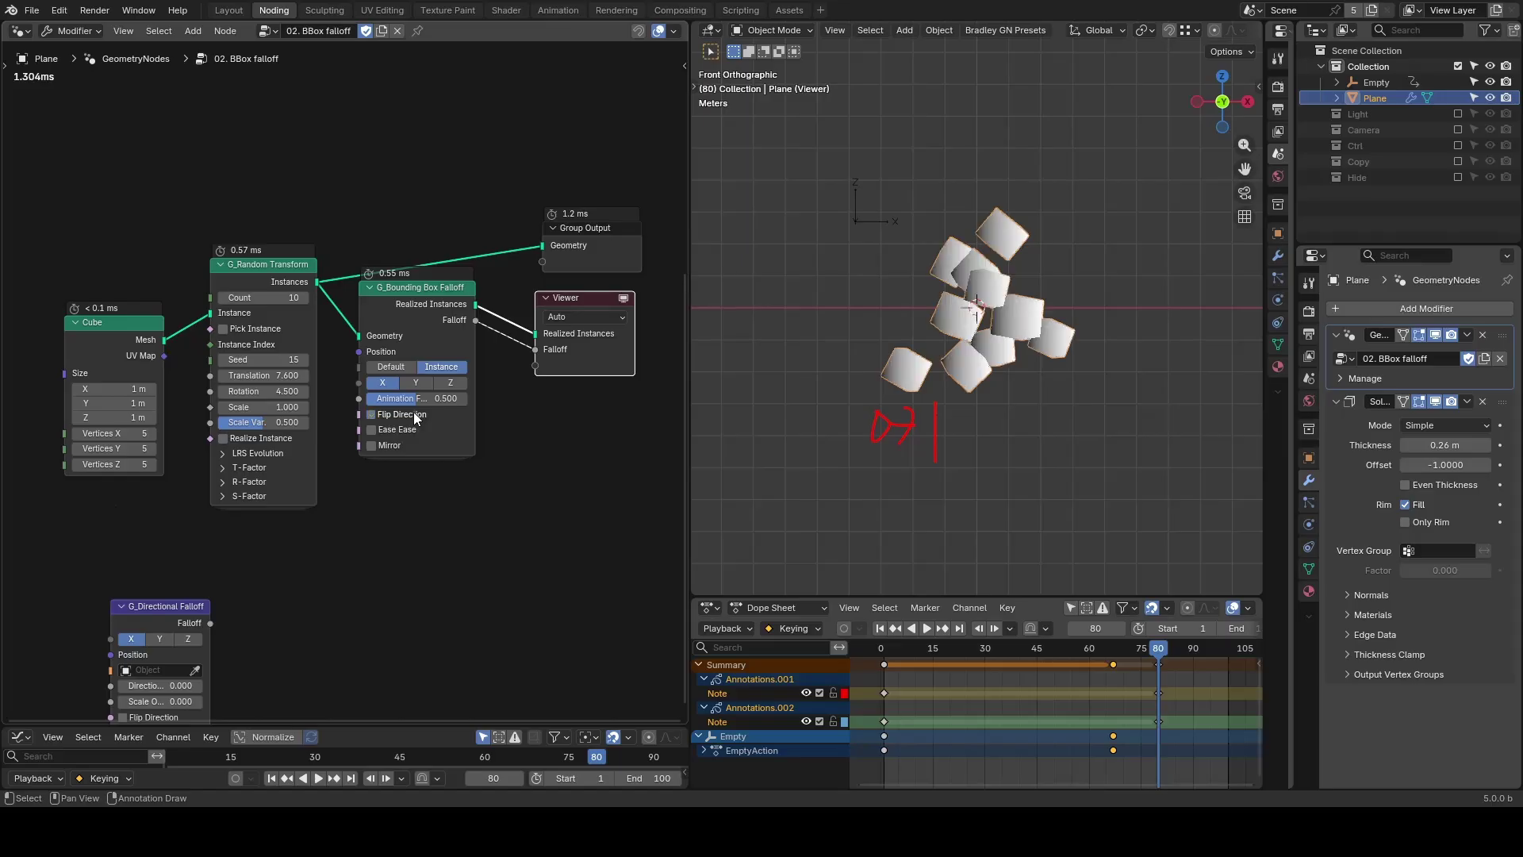